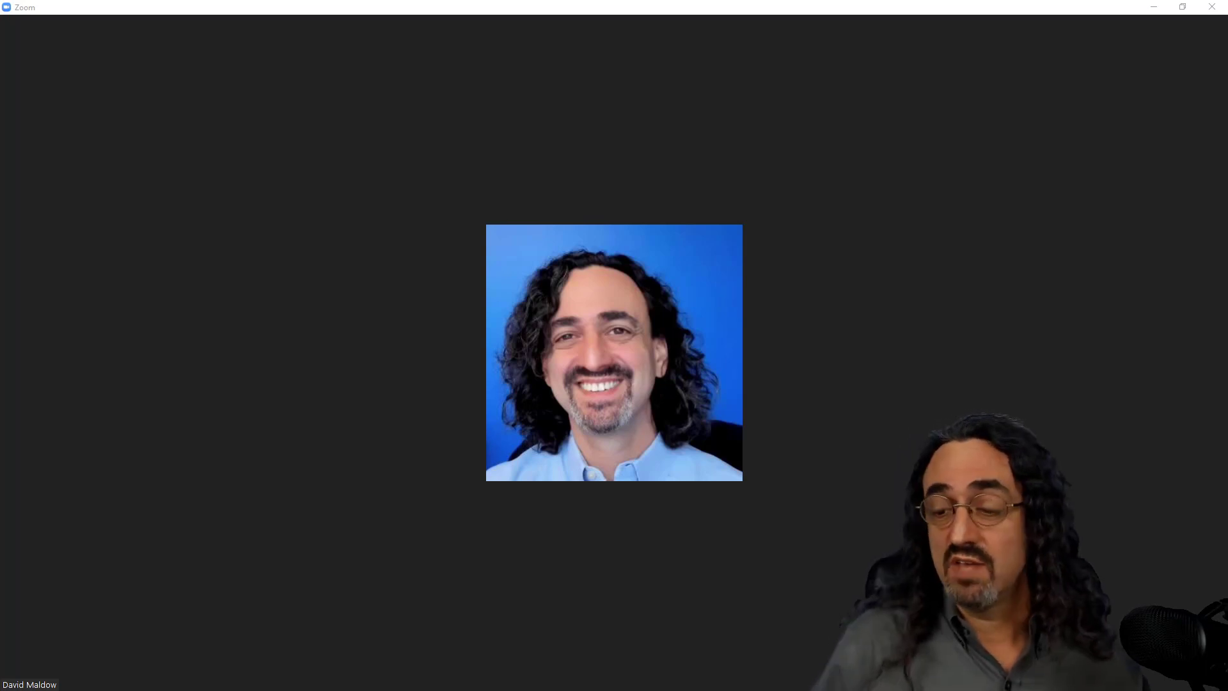
Step: Restrict screen sharing to Only Host in the advanced sharing options, keeping one participant sharing at a time
mouse_move(359, 259)
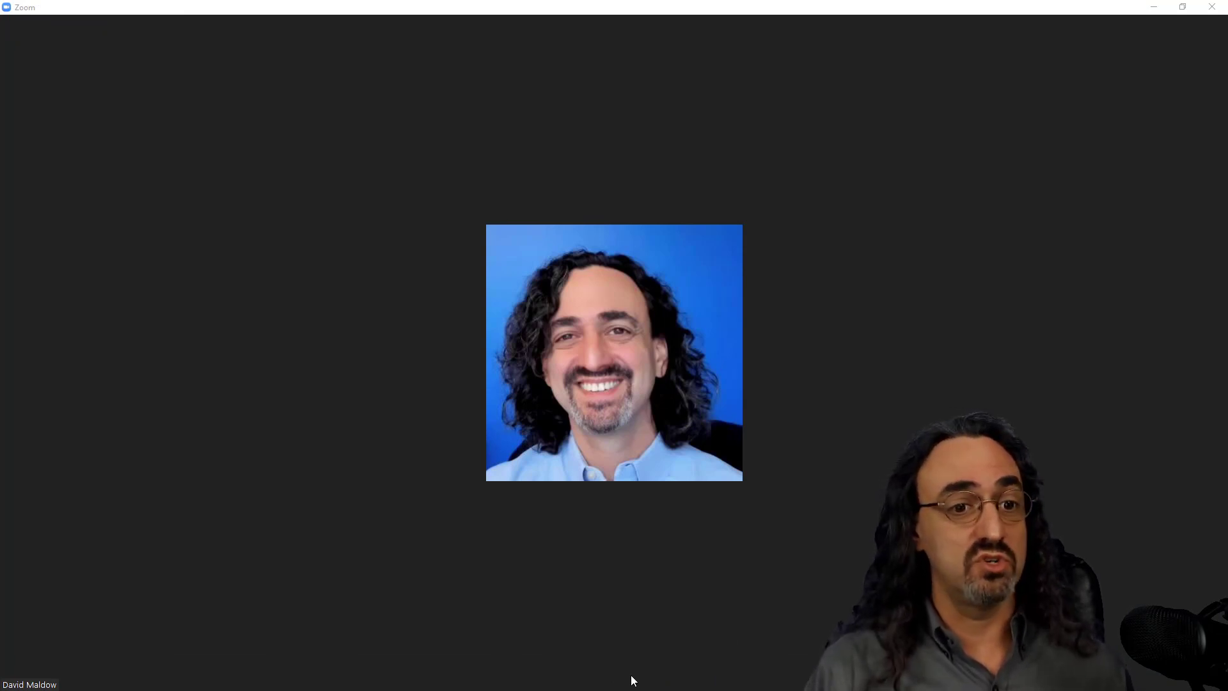
mouse_move(639, 632)
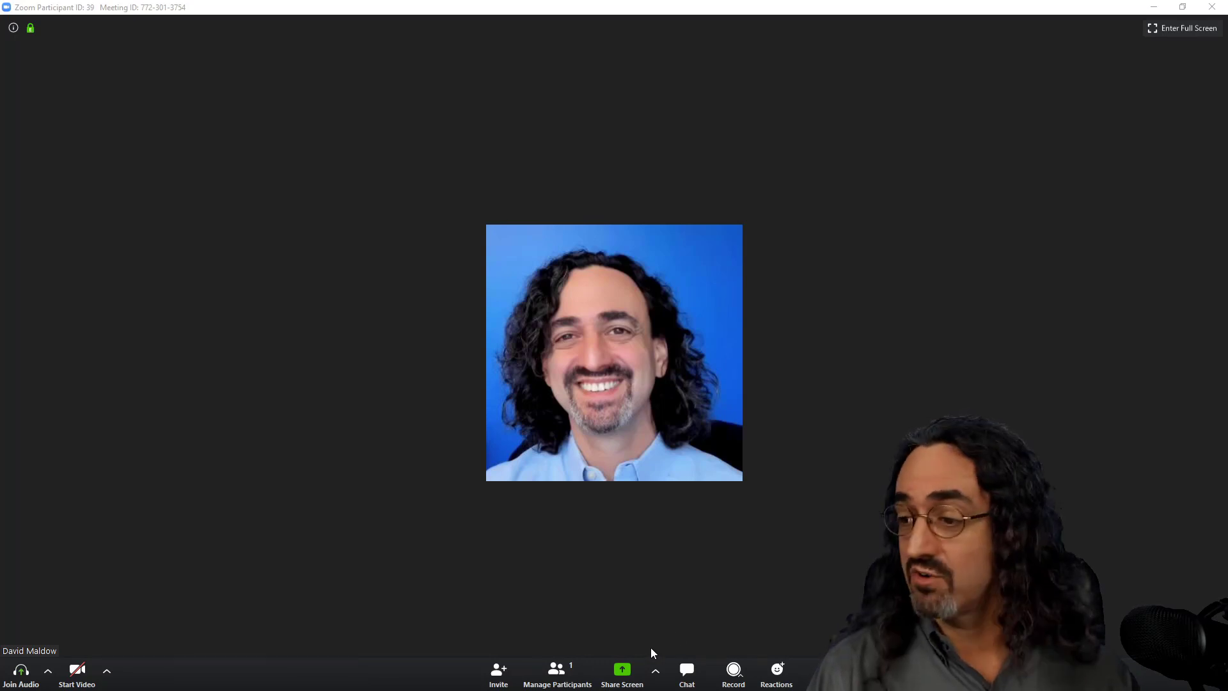
click(656, 671)
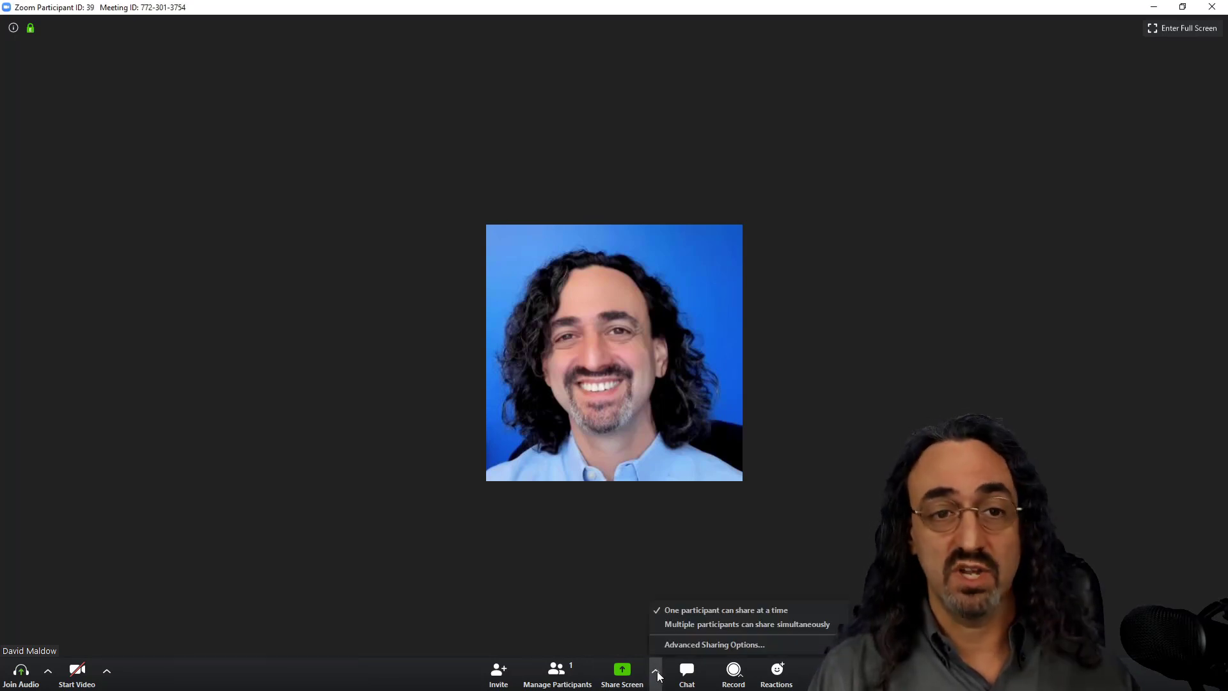
click(720, 645)
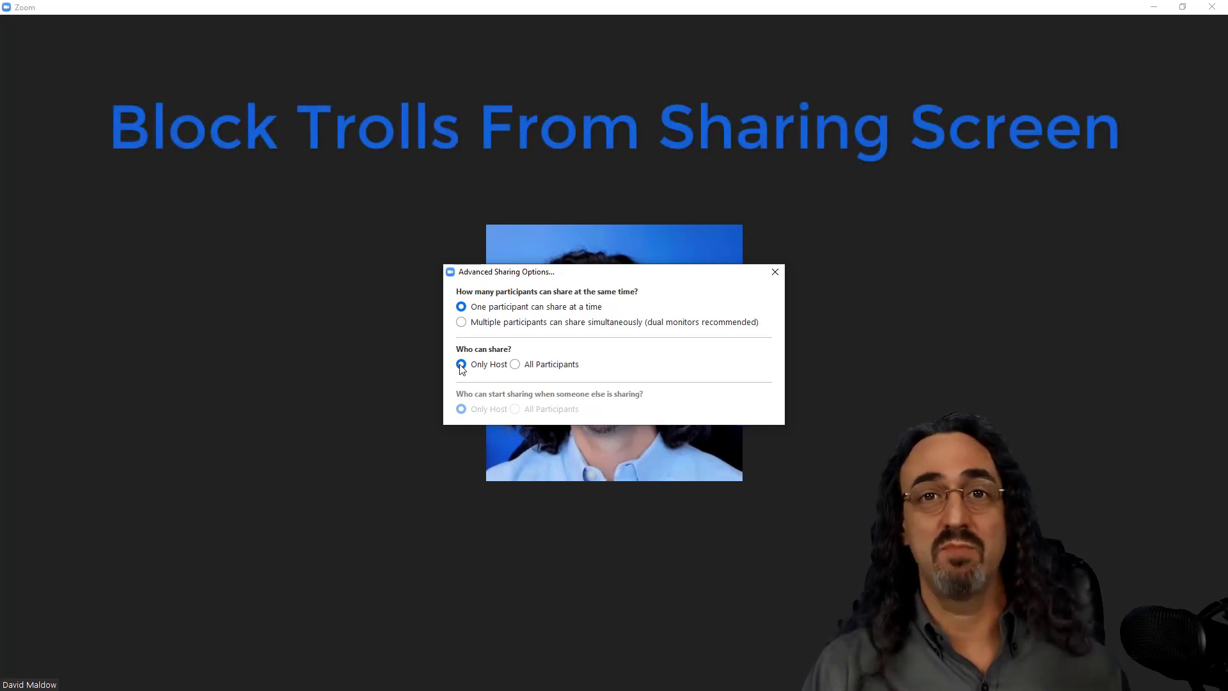
click(383, 406)
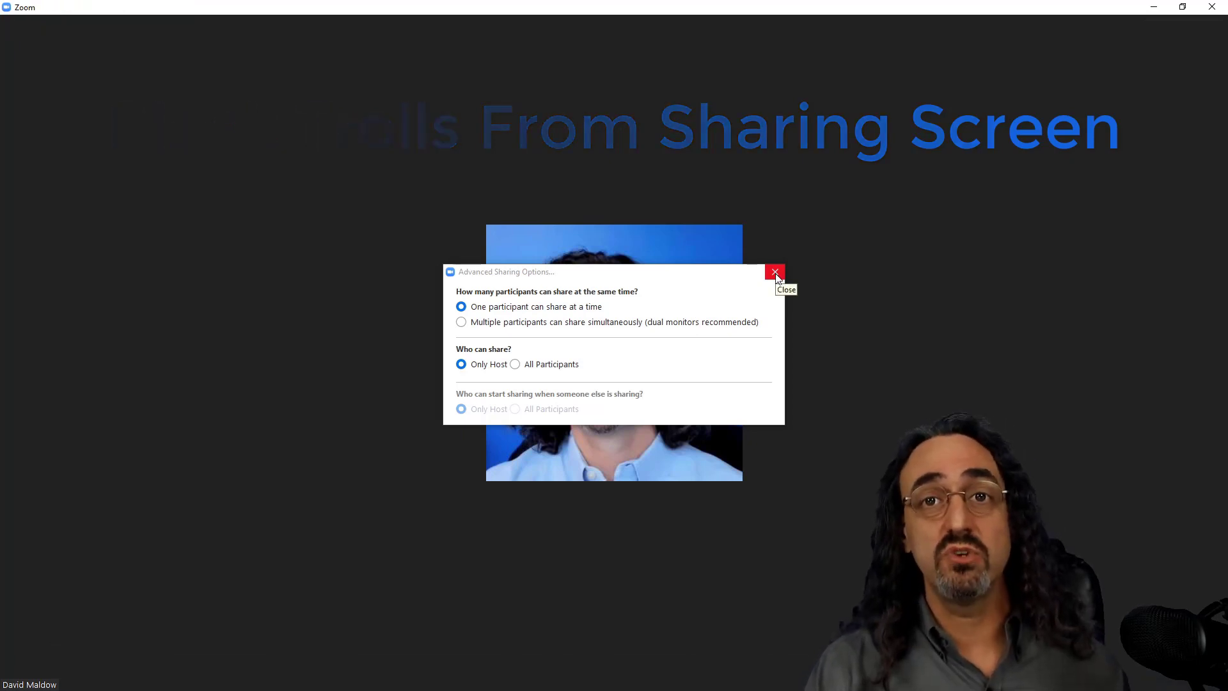
click(775, 273)
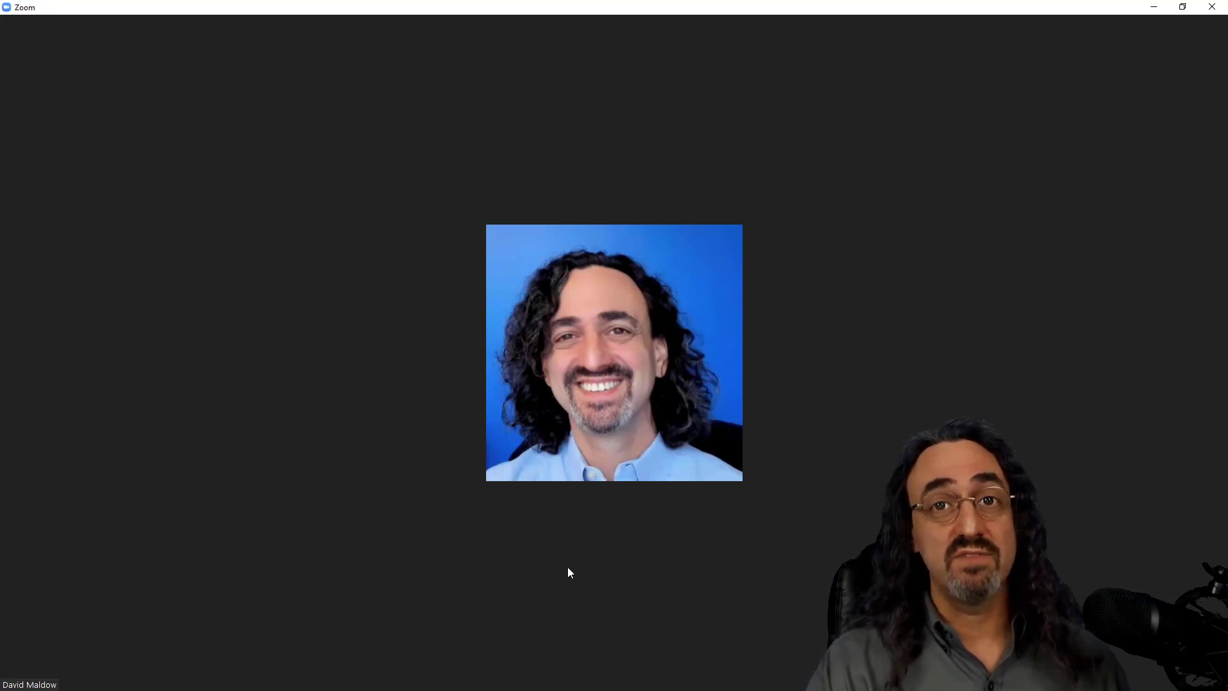
Step: Mute all current and new participants without allowing them to unmute themselves
mouse_move(568, 567)
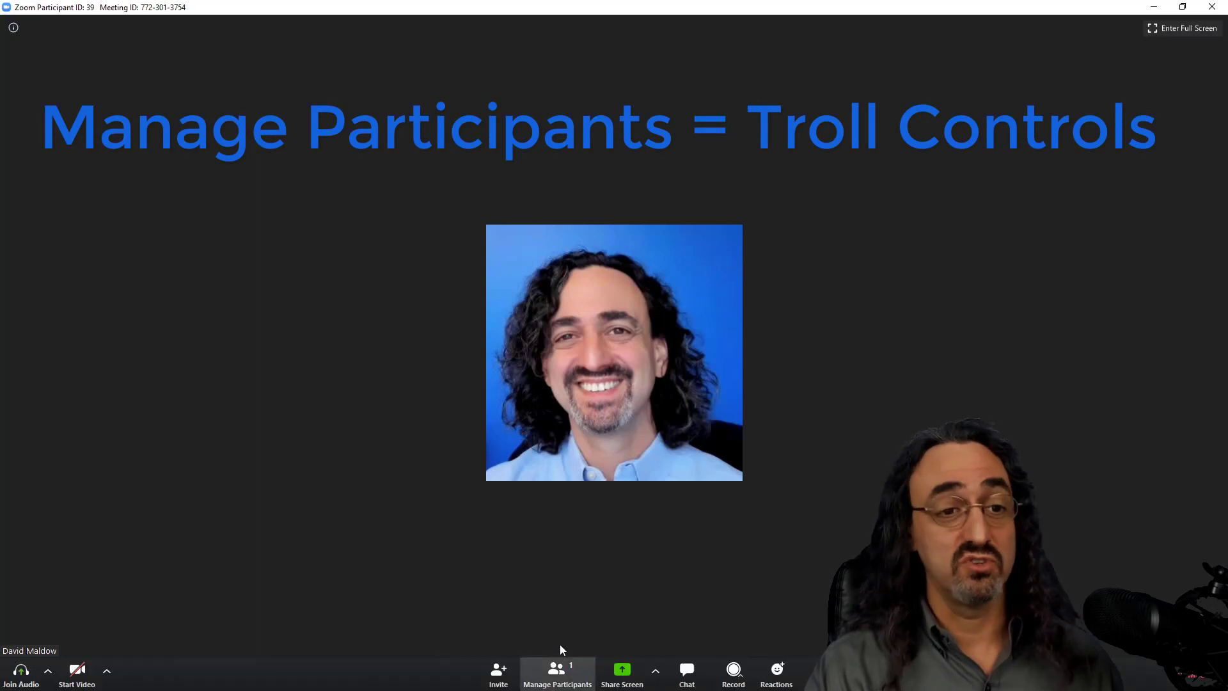
click(557, 673)
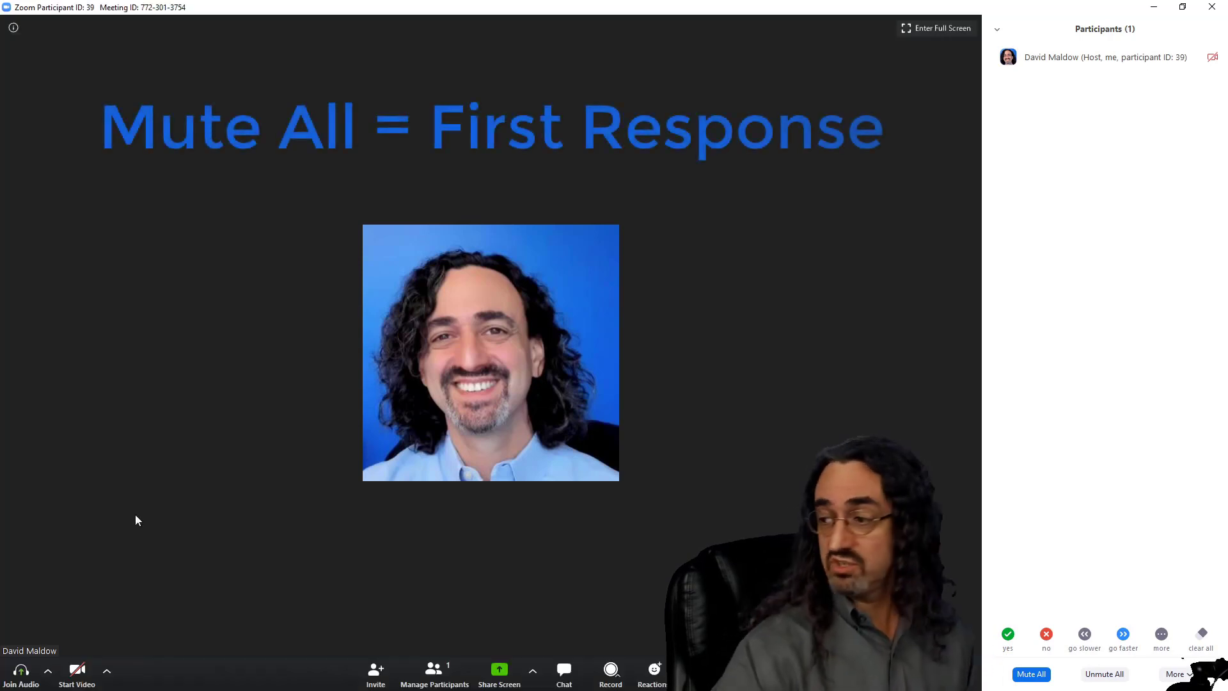
click(1041, 675)
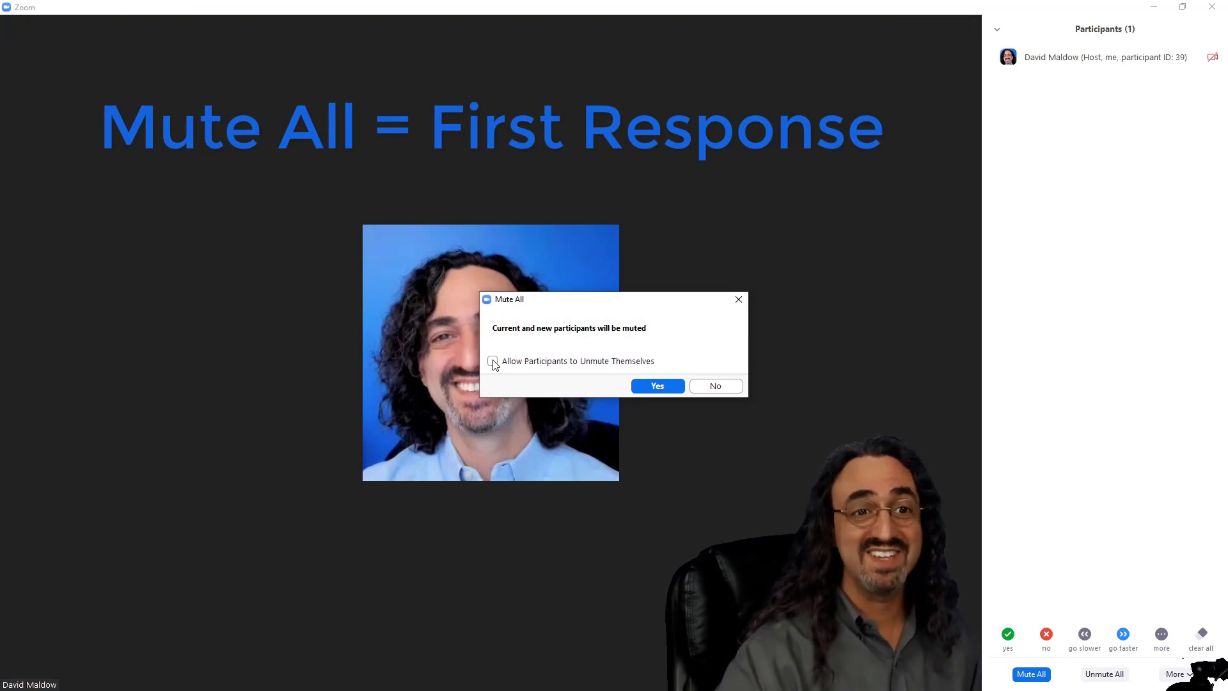
click(658, 386)
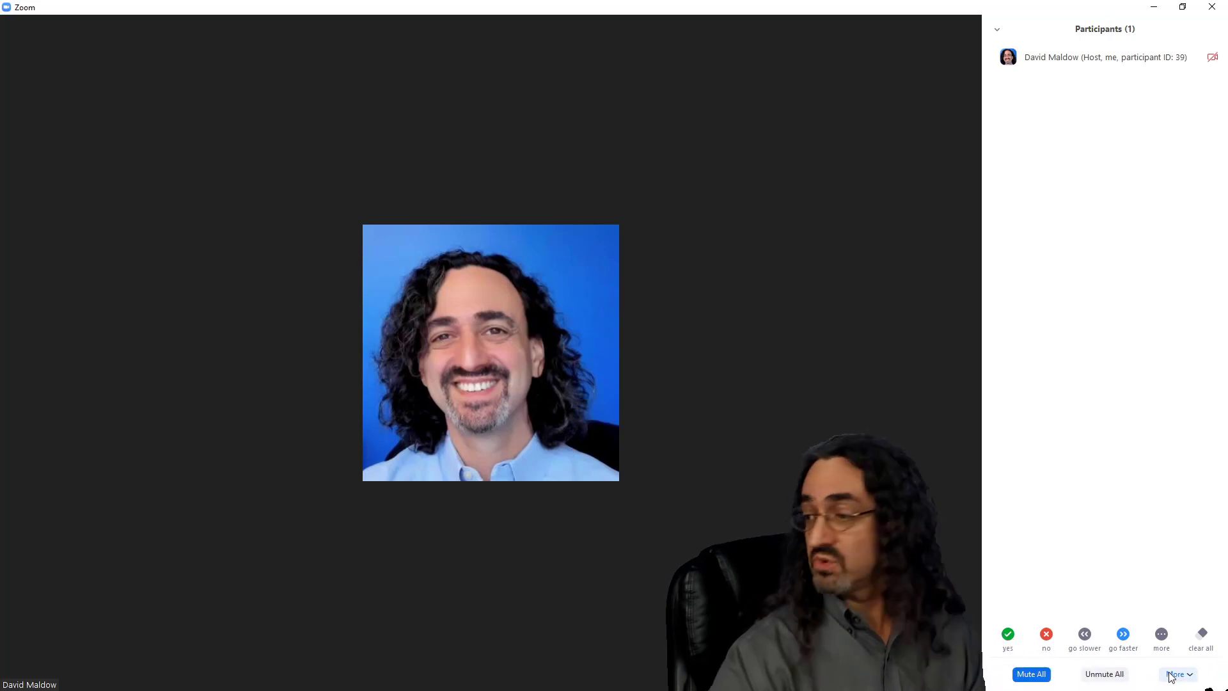
Step: Examine the meeting-wide participant options, such as mute on entry, waiting room and meeting lock, and close the participant list
click(1175, 676)
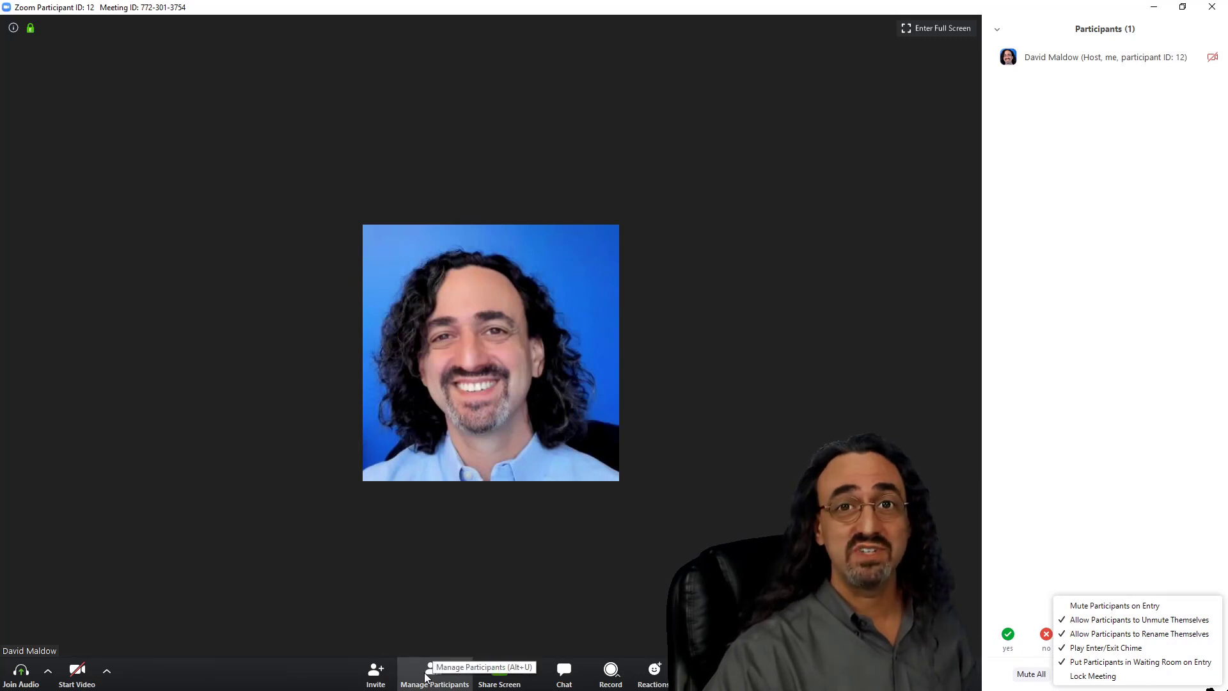
click(424, 673)
click(425, 674)
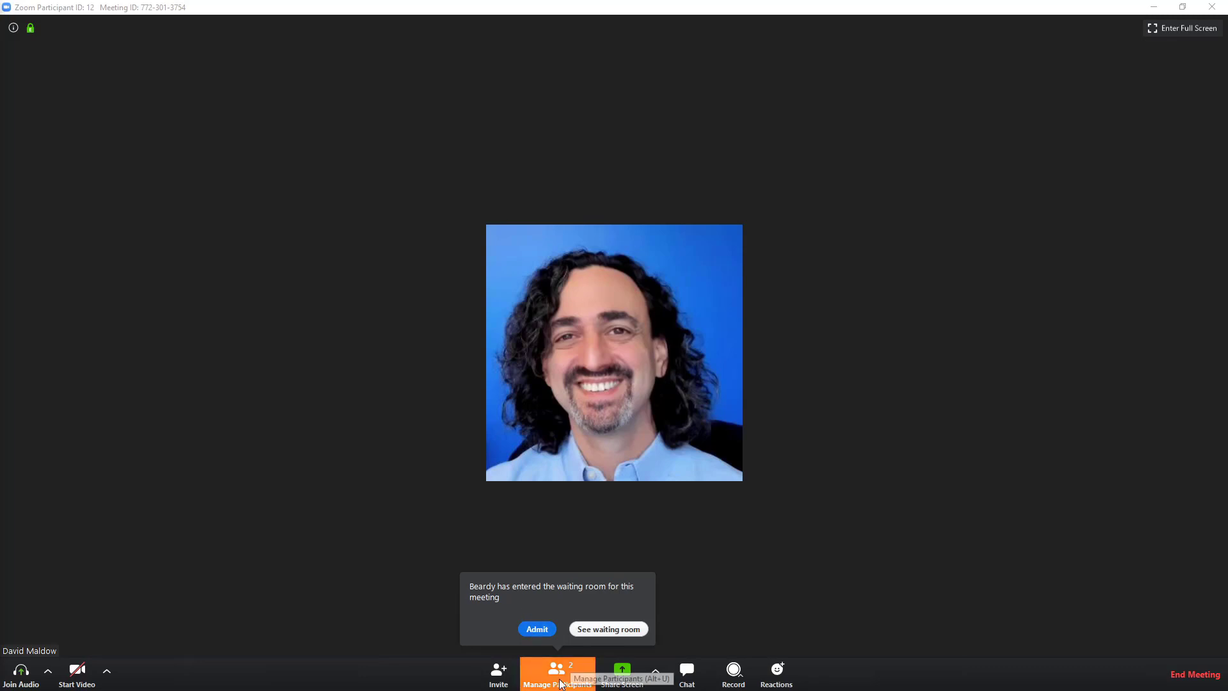
Step: View the waiting room and admit the waiting participant to the meeting
click(598, 630)
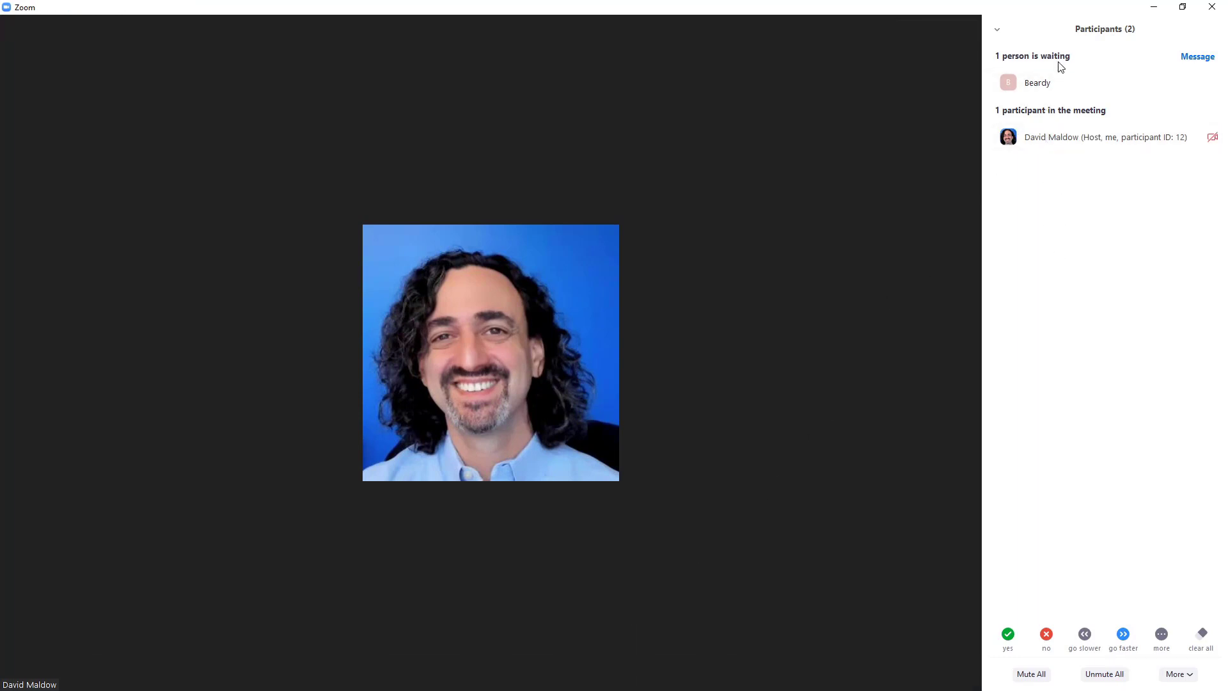
mouse_move(1101, 84)
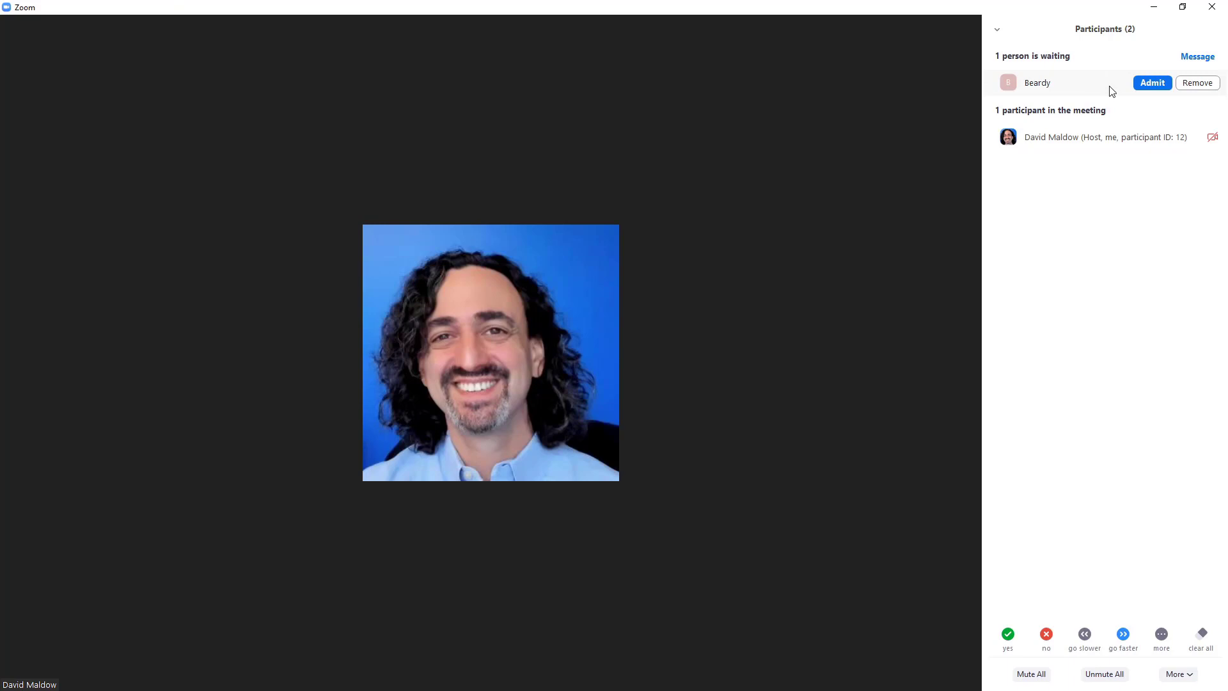
click(1153, 83)
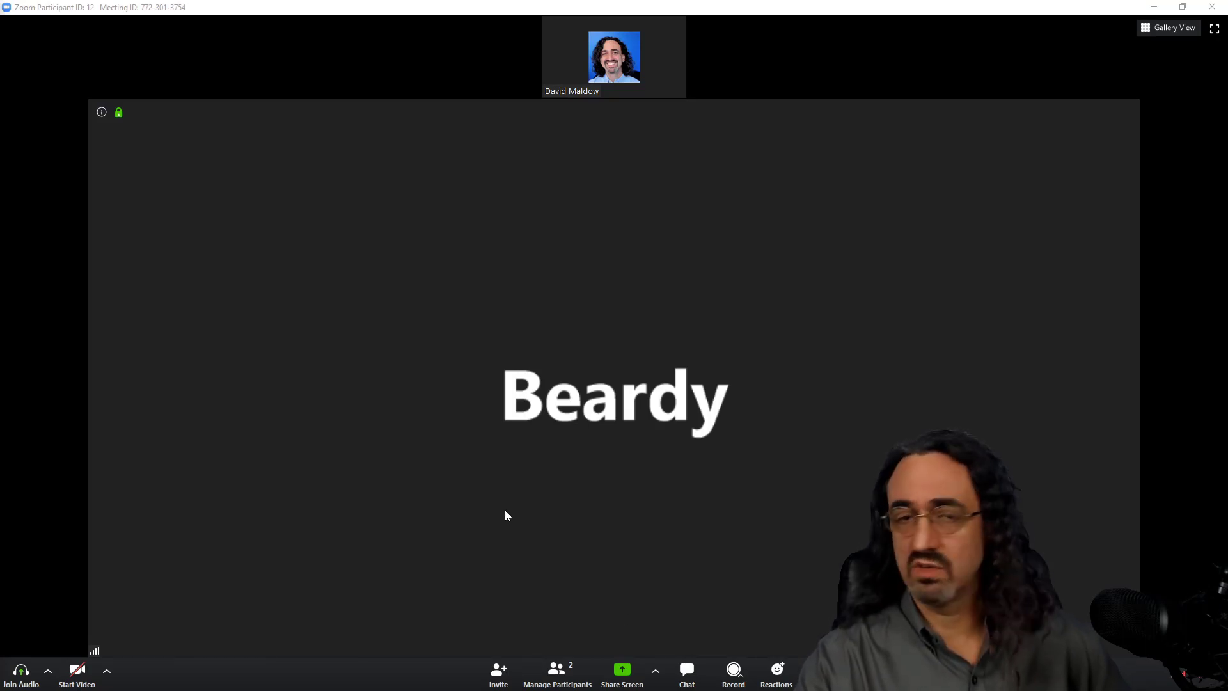
Step: Mute the admitted participant individually from the participant list
click(558, 672)
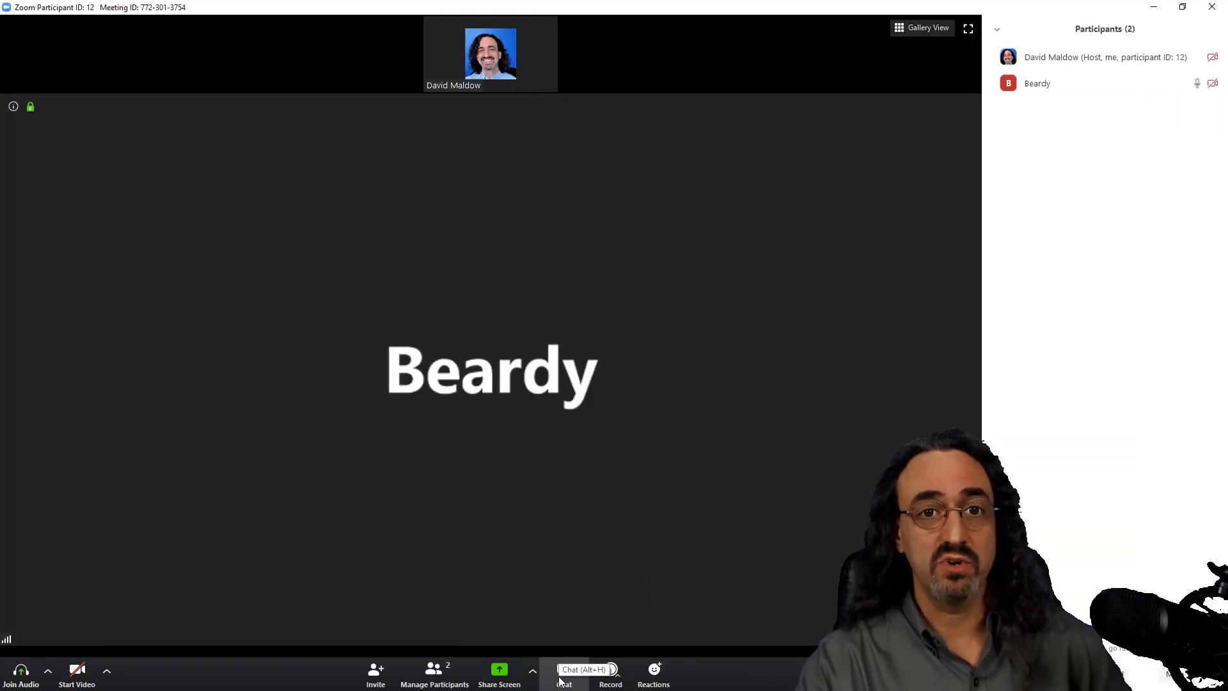
mouse_move(1111, 85)
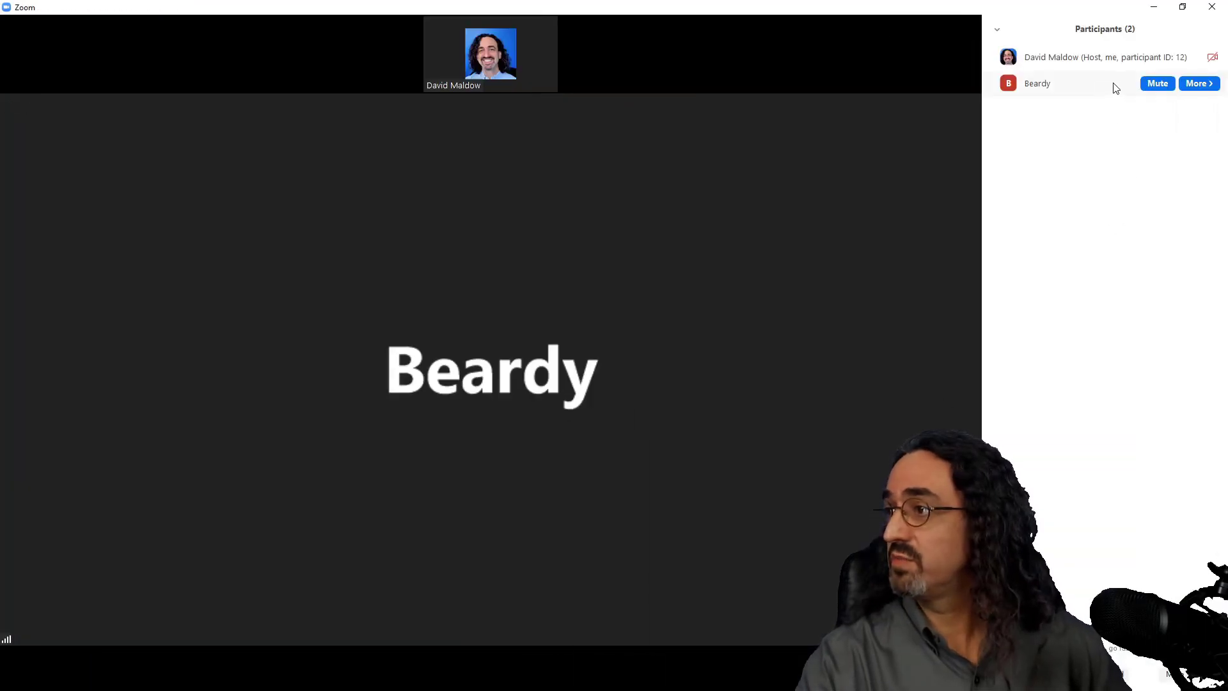
click(1157, 85)
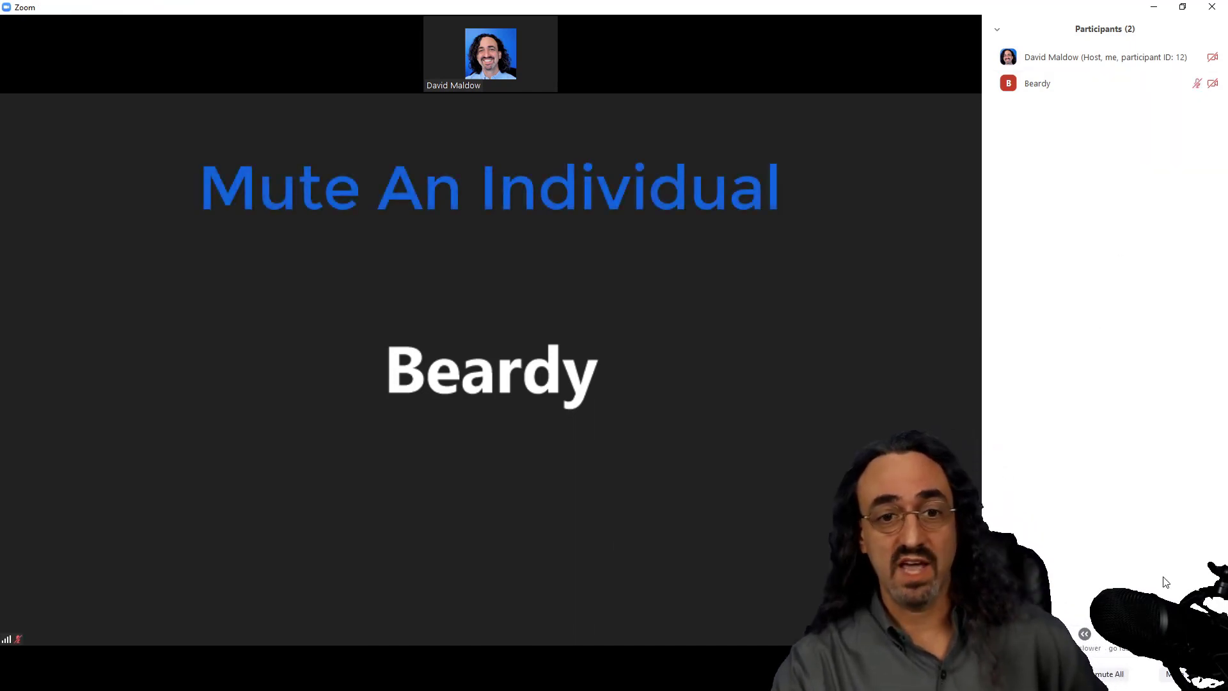
Step: Turn off Allow Participants to Unmute Themselves and bring the meeting-wide participant options back up
click(1186, 678)
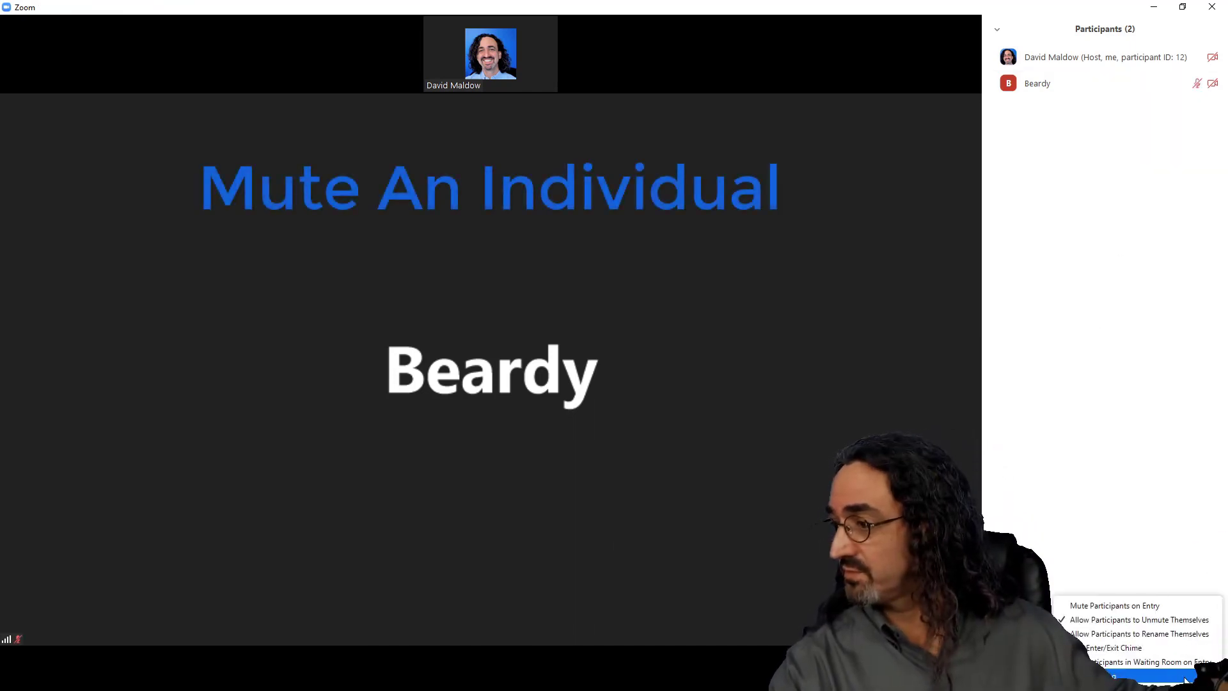
click(1160, 621)
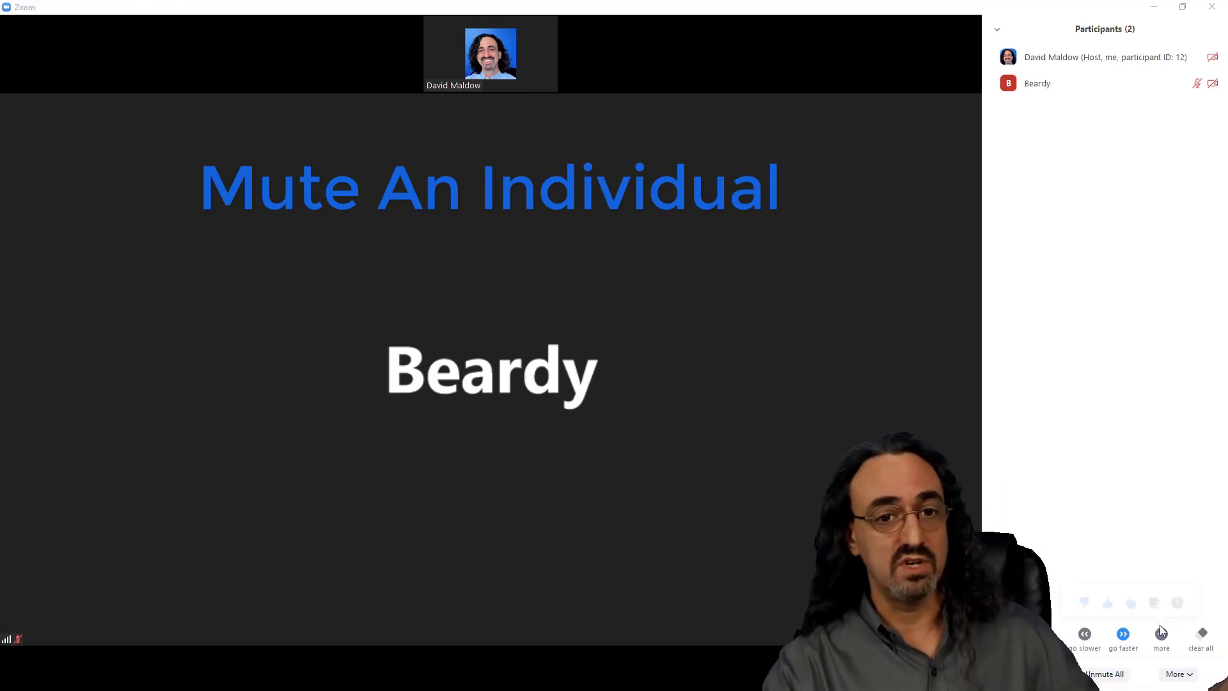
click(1179, 674)
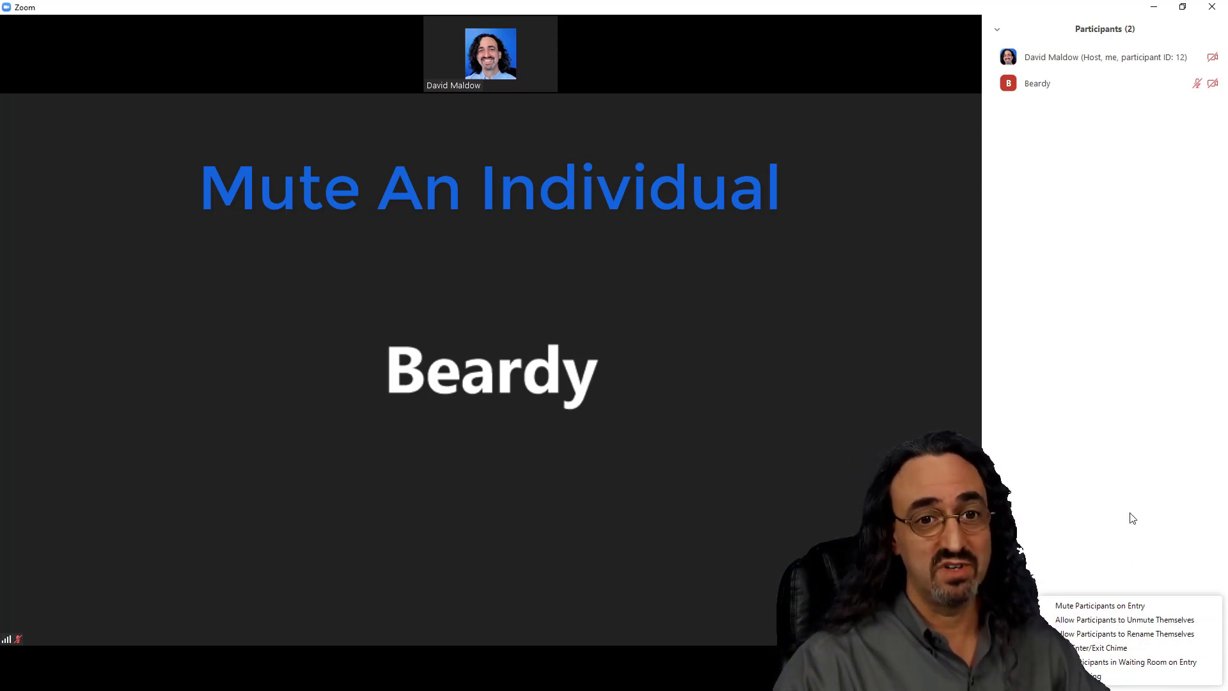
Step: Examine the additional host actions for the muted participant, including Make Co-Host, Put in Waiting Room and Remove
mouse_move(1185, 93)
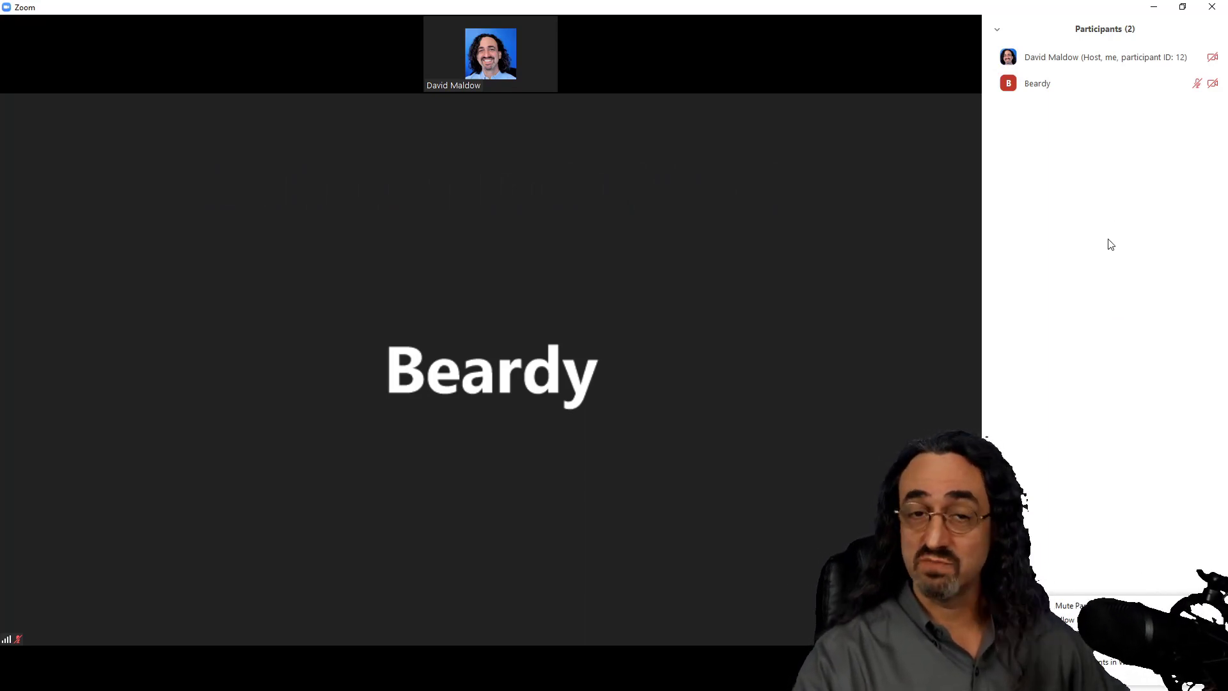
mouse_move(1089, 90)
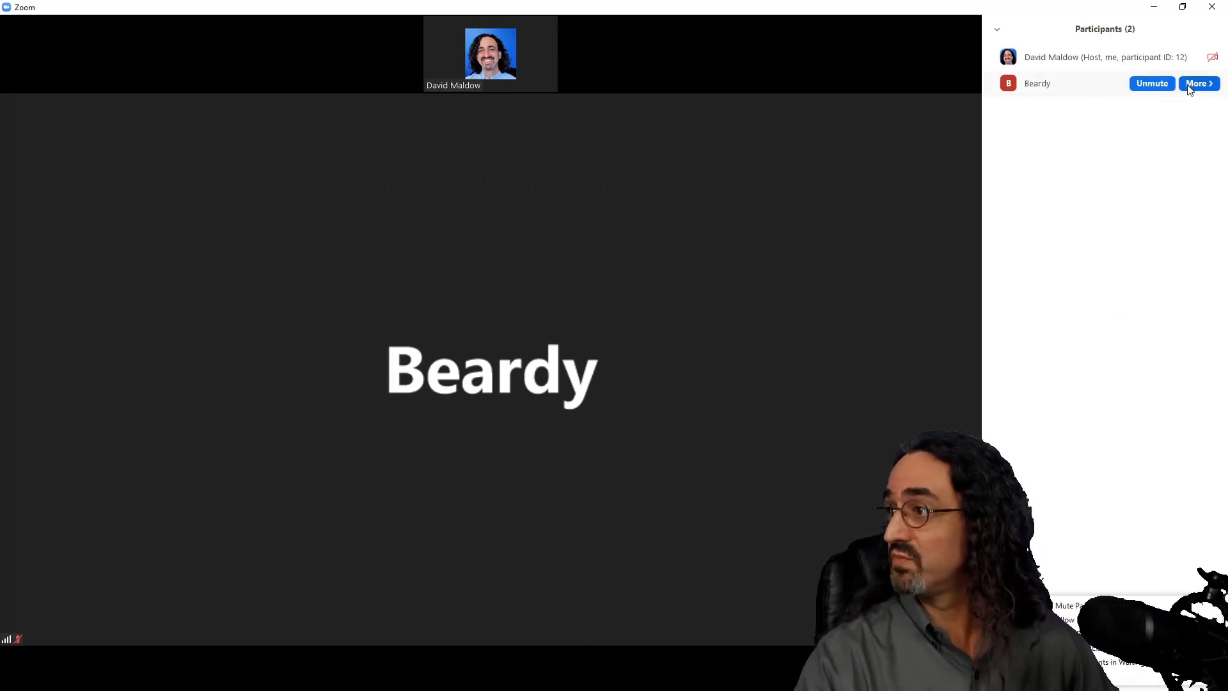
click(1197, 85)
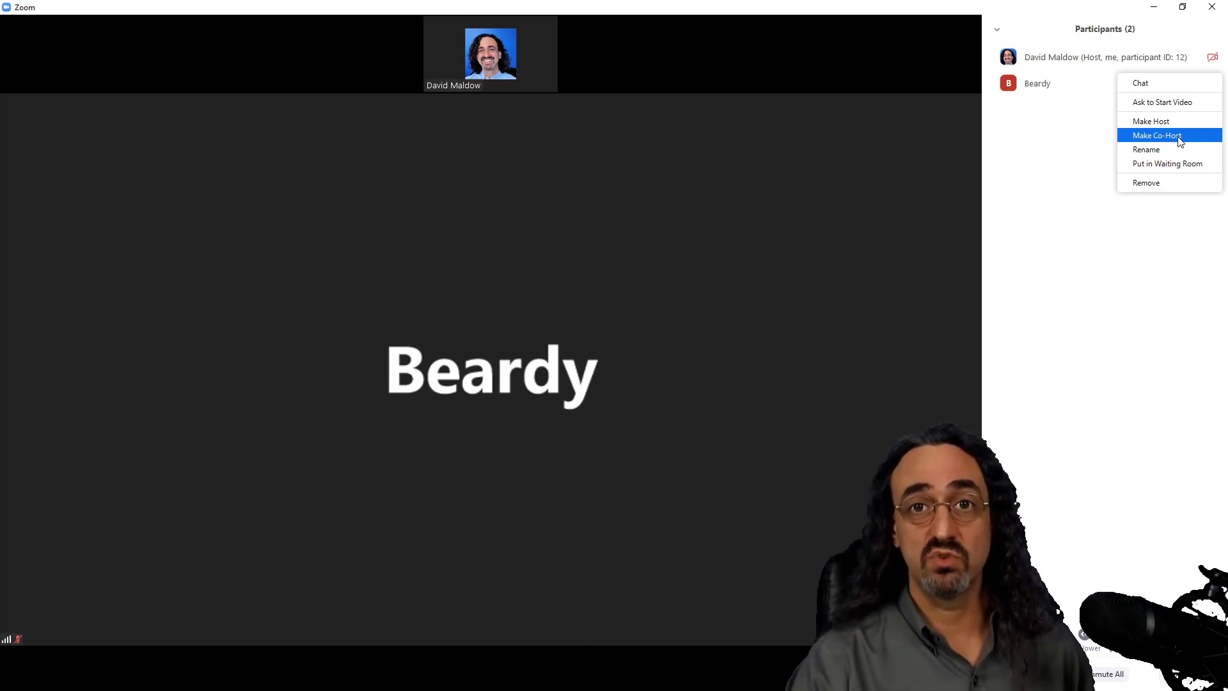
click(1181, 136)
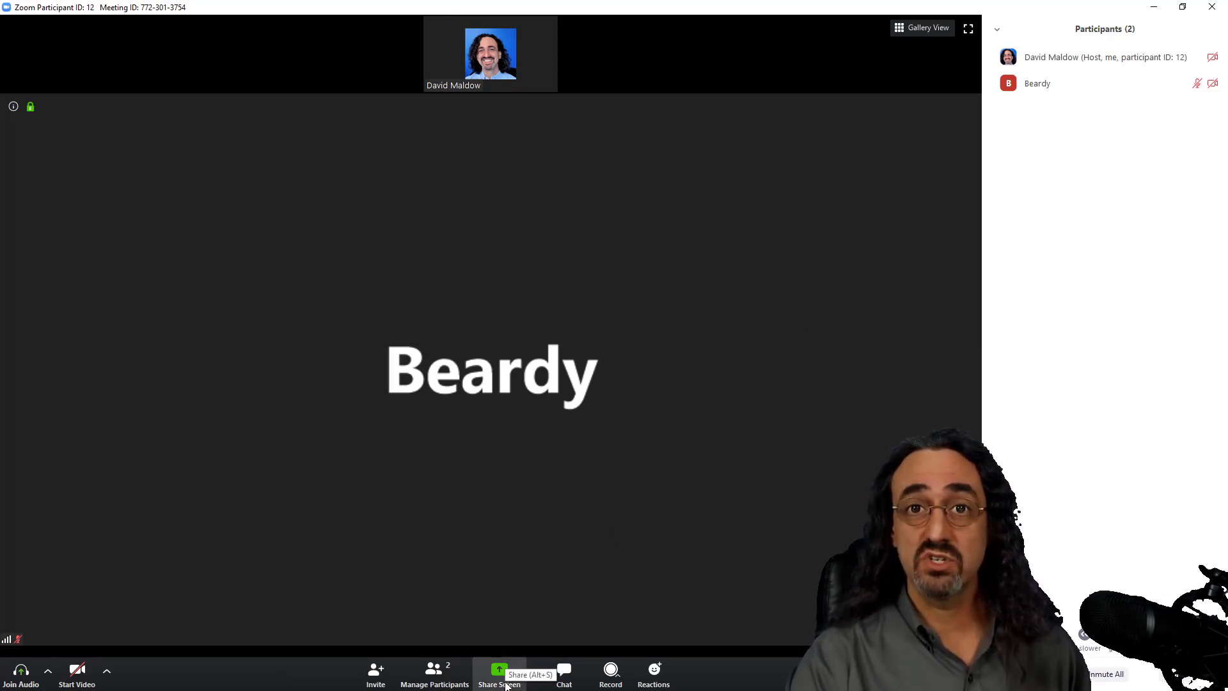
Step: Open the group chat, examine the options for whom participants can chat with, and close the chat window
click(568, 682)
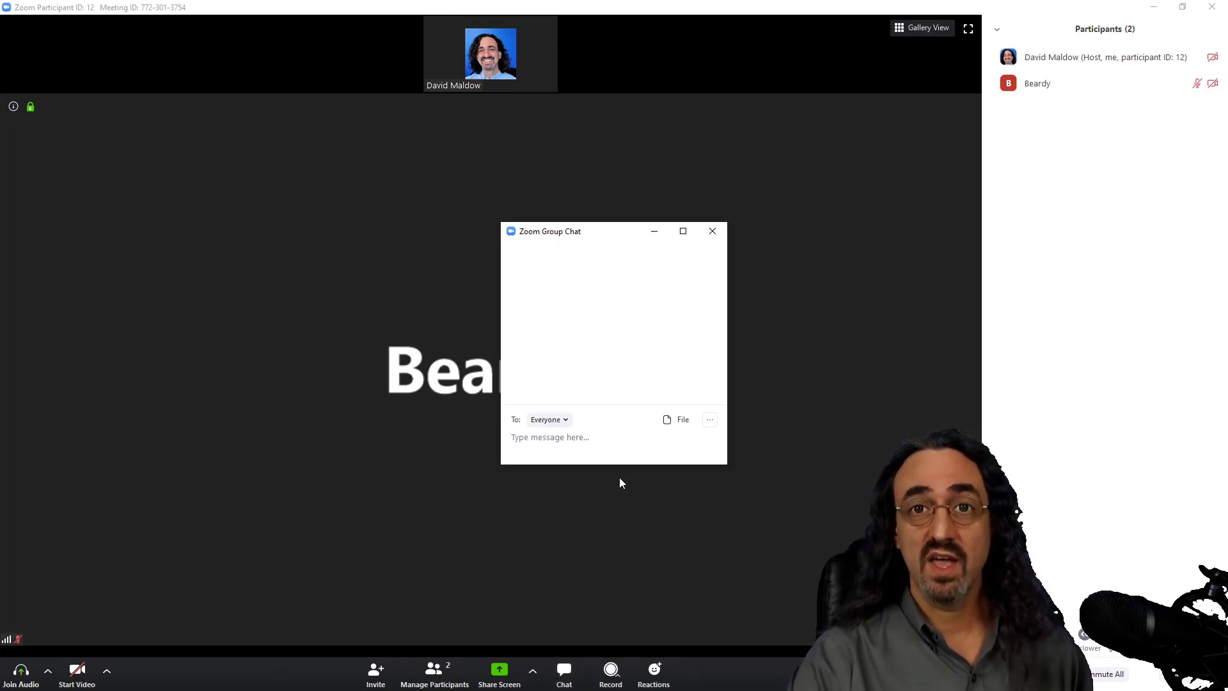
click(712, 419)
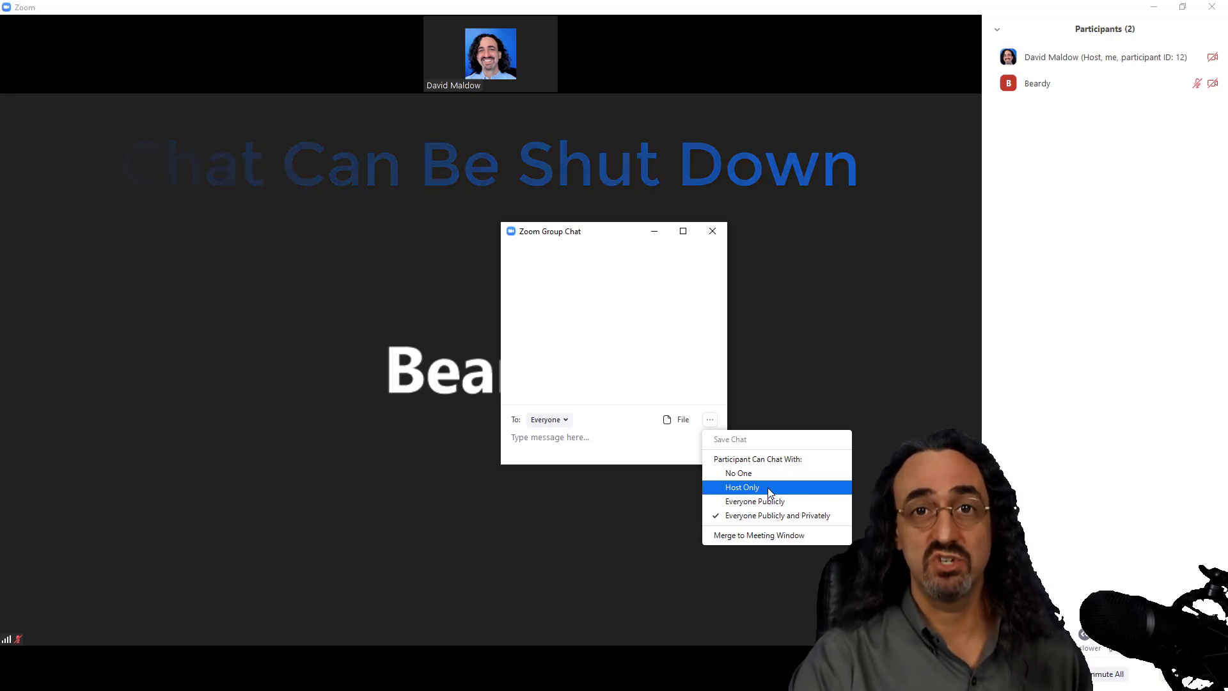
click(713, 231)
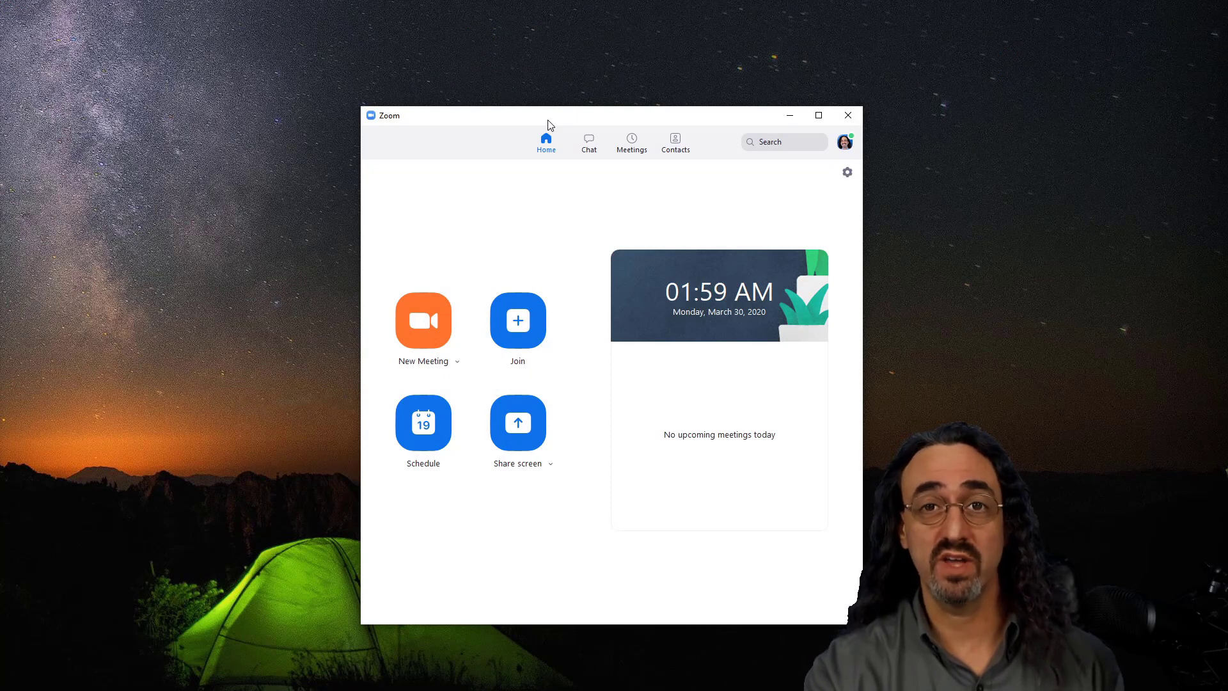
Step: In the Zoom web account's meeting settings, turn on Only authenticated users can join meetings
click(848, 173)
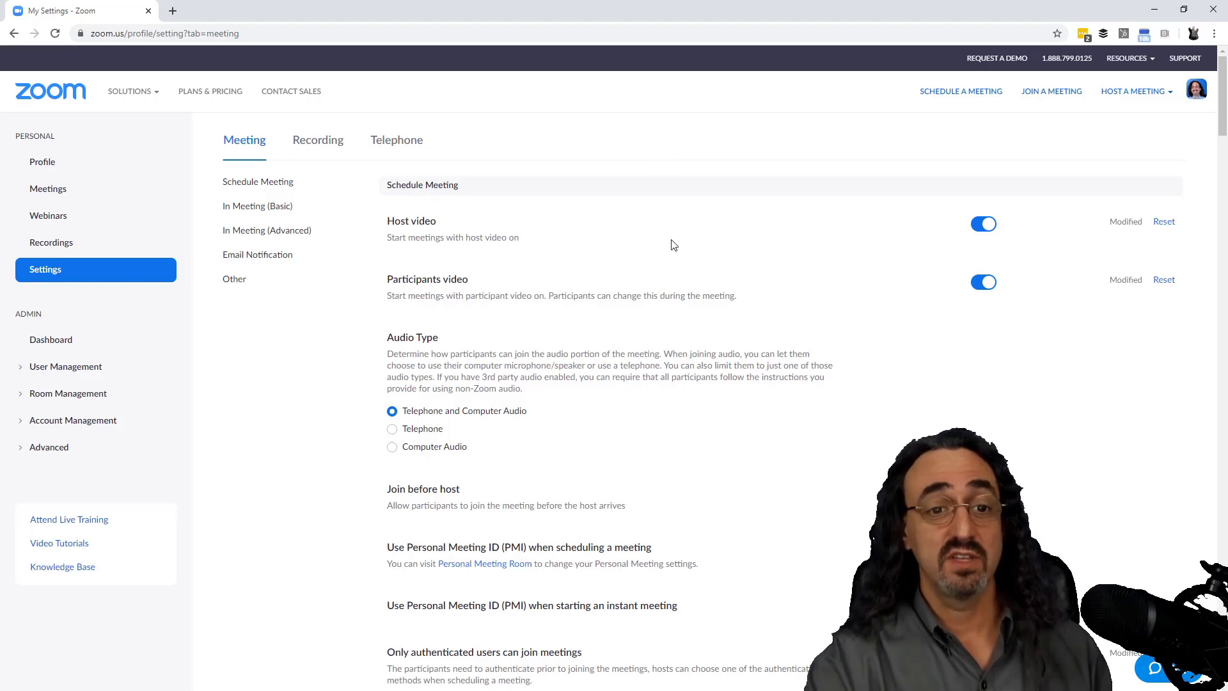
scroll(669, 247, down, 3)
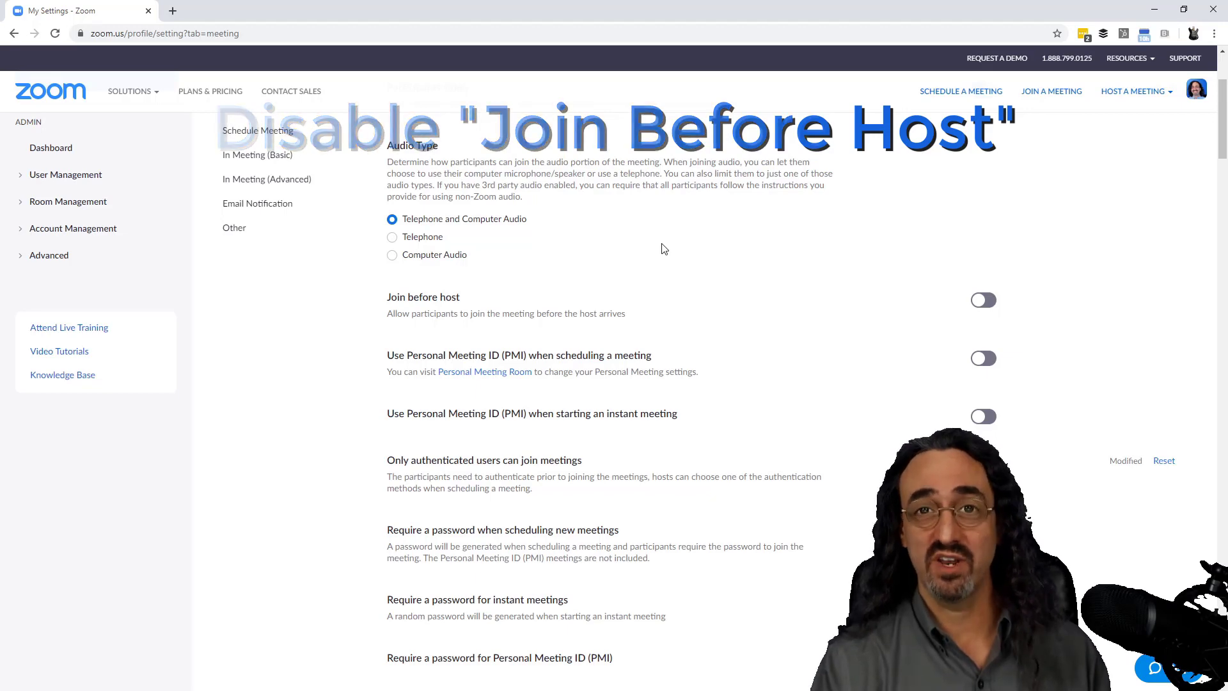
scroll(669, 247, down, 1)
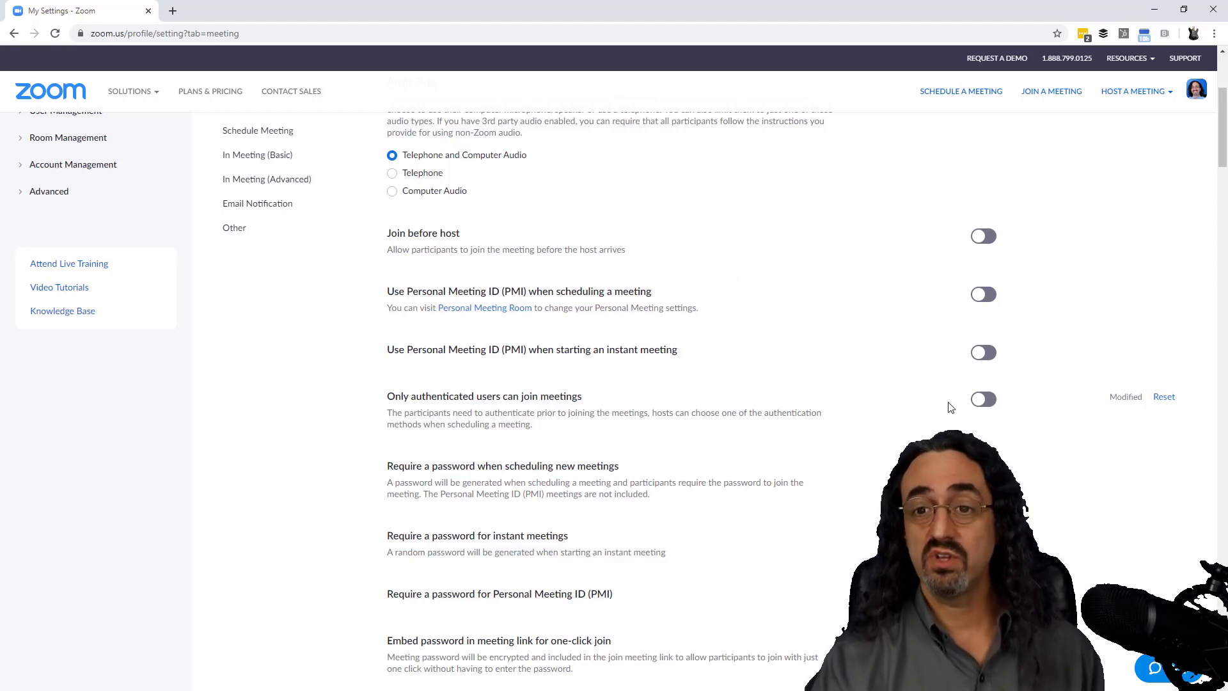
click(984, 400)
Step: Examine the Schedule Meeting settings for authentication options, password requirements and Mute participants upon entry
scroll(662, 389, down, 2)
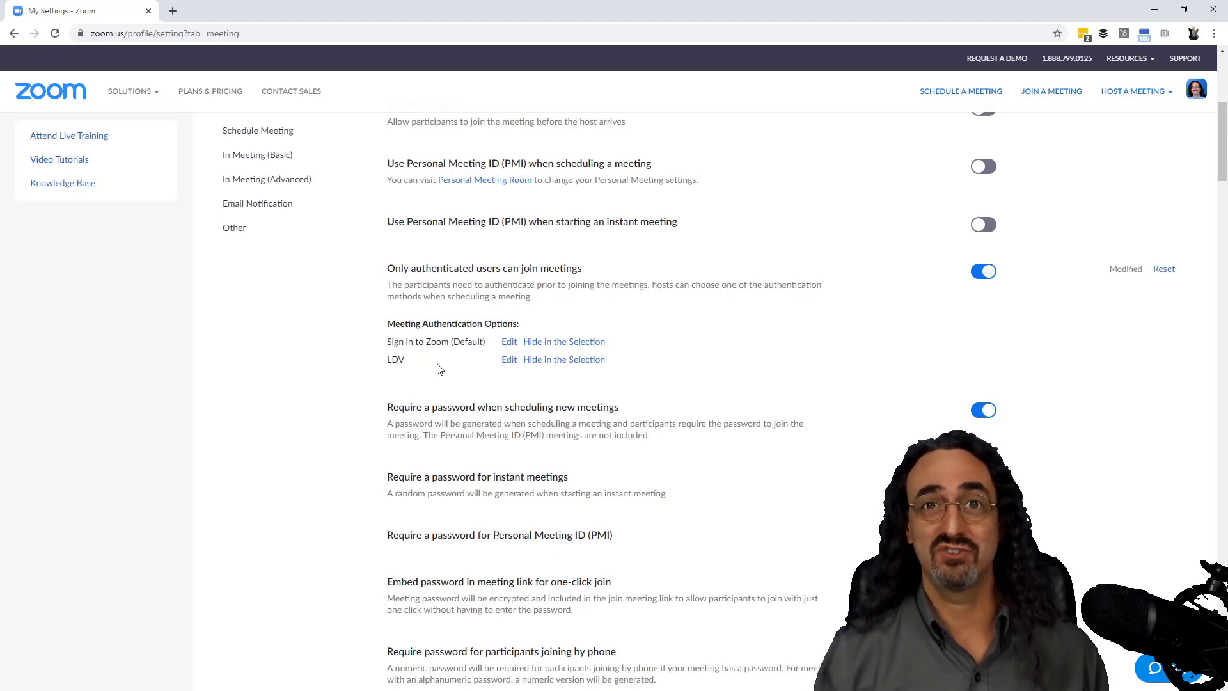
scroll(837, 493, down, 1)
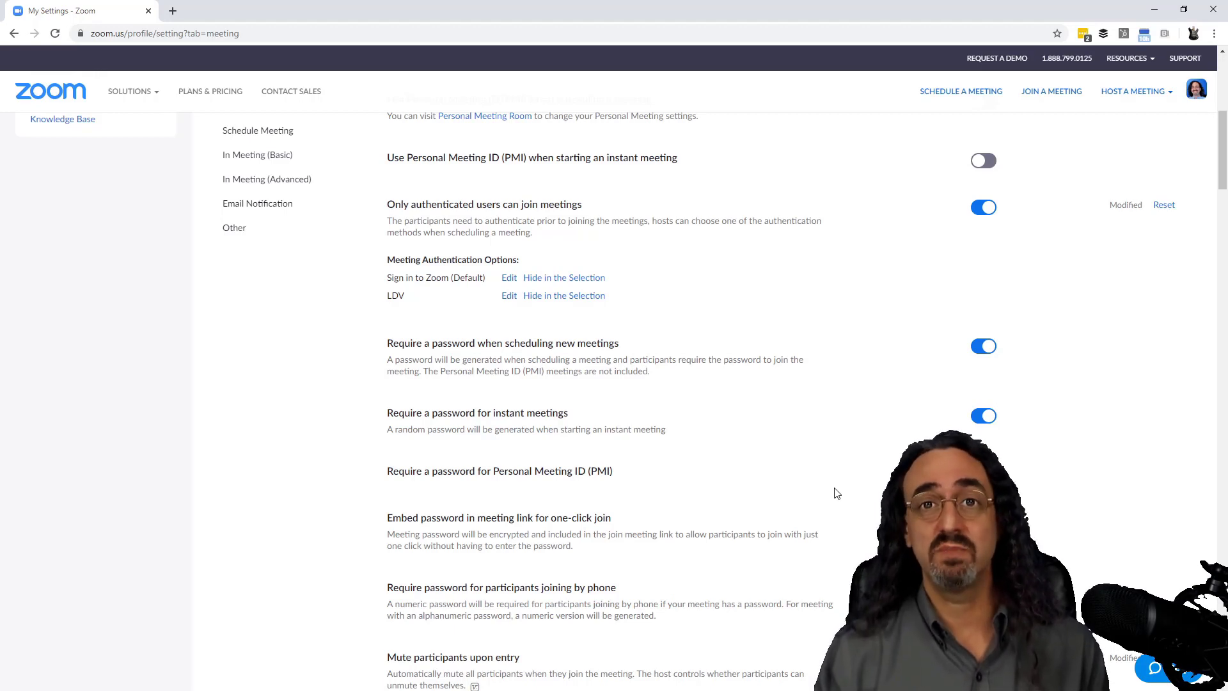
scroll(836, 493, down, 1)
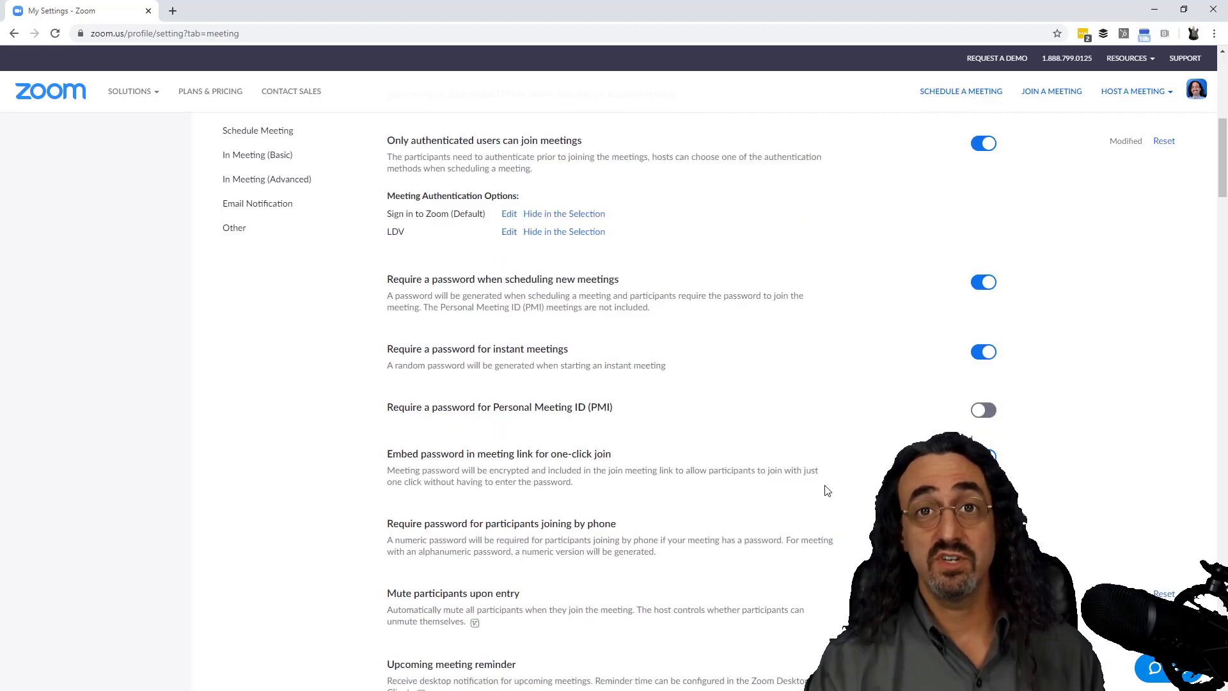
scroll(828, 490, down, 5)
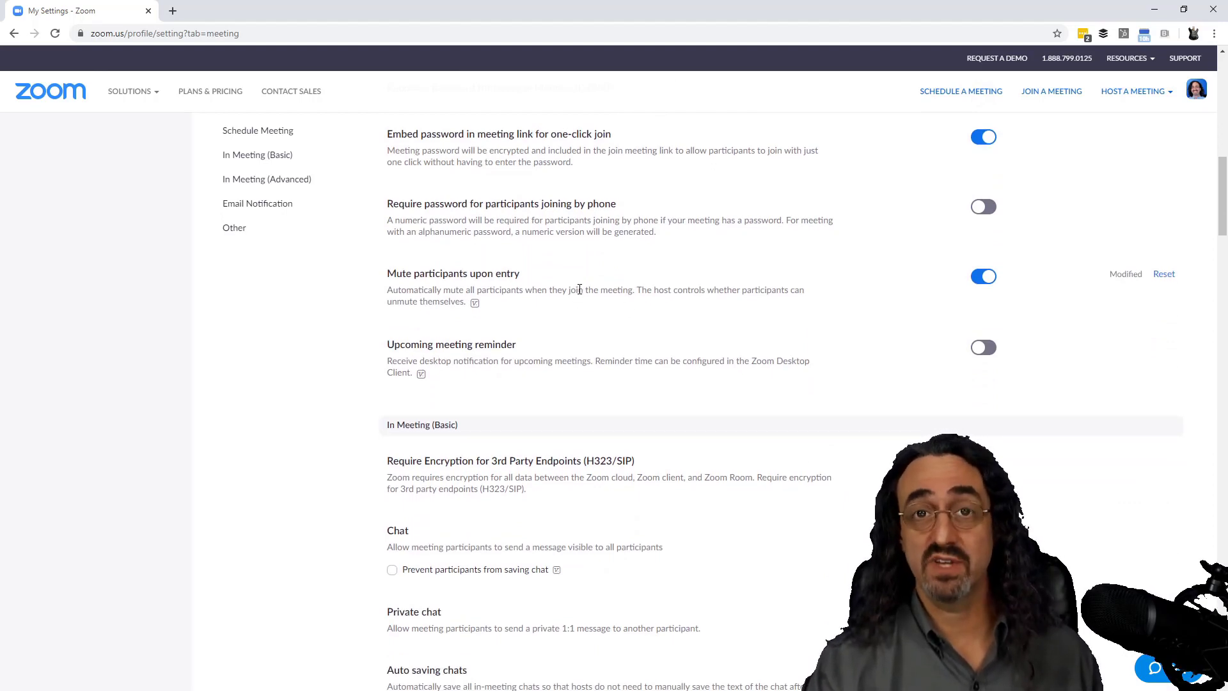
Step: Examine the In Meeting (Basic) settings for join and leave sounds, Co-host, Screen sharing and Allow removed participants to rejoin
scroll(695, 344, down, 7)
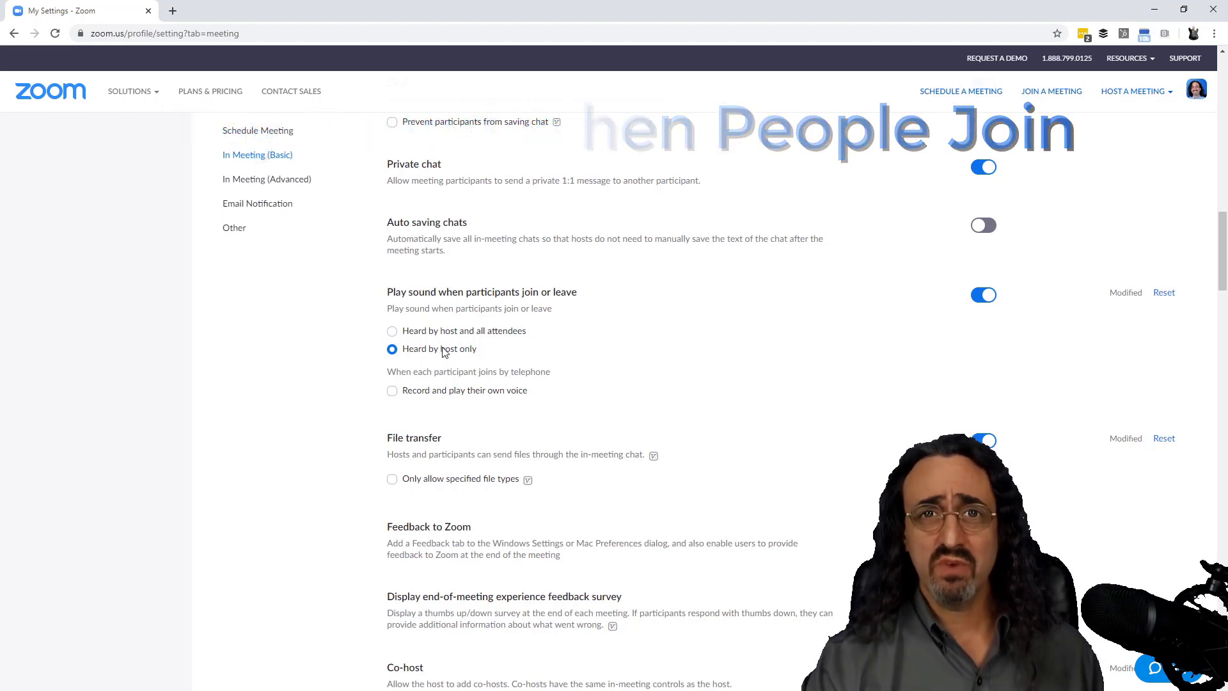
scroll(689, 400, up, 1)
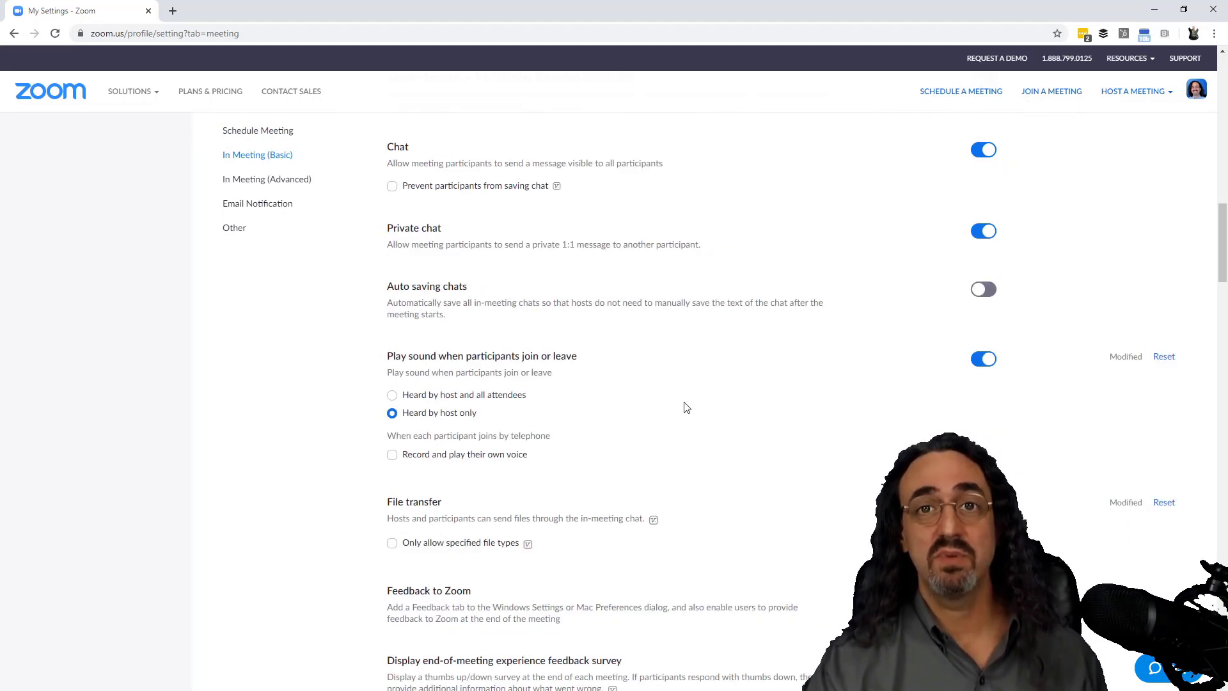
scroll(686, 408, down, 6)
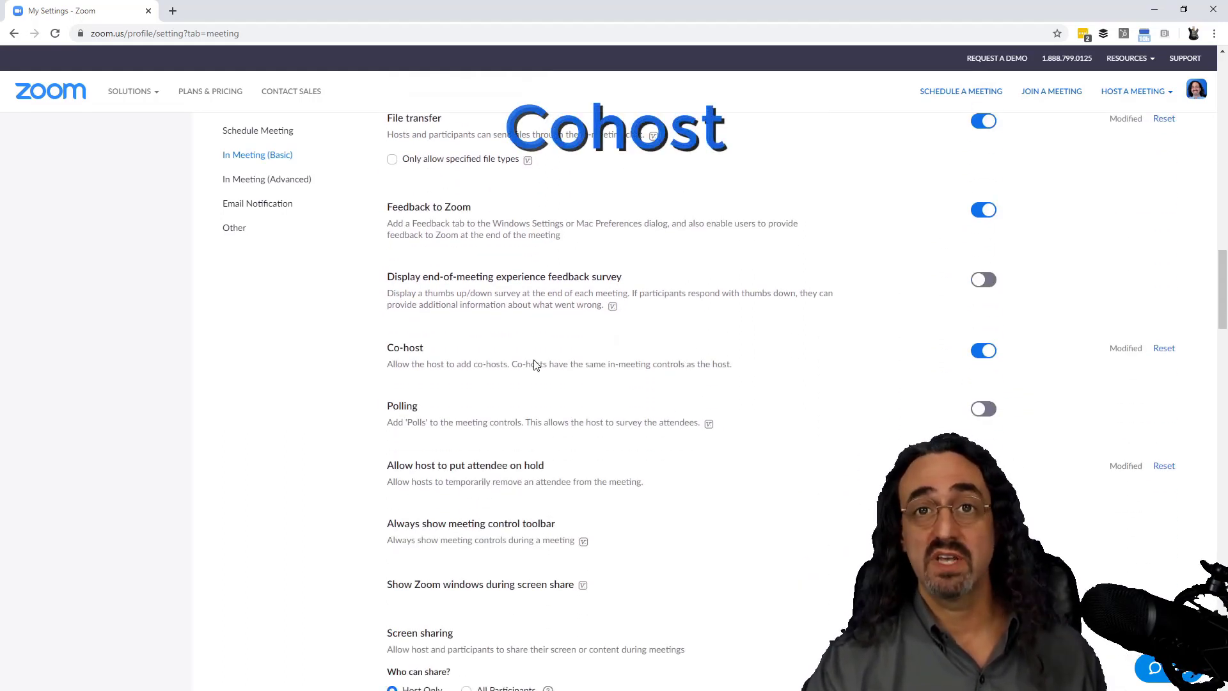
scroll(536, 364, down, 5)
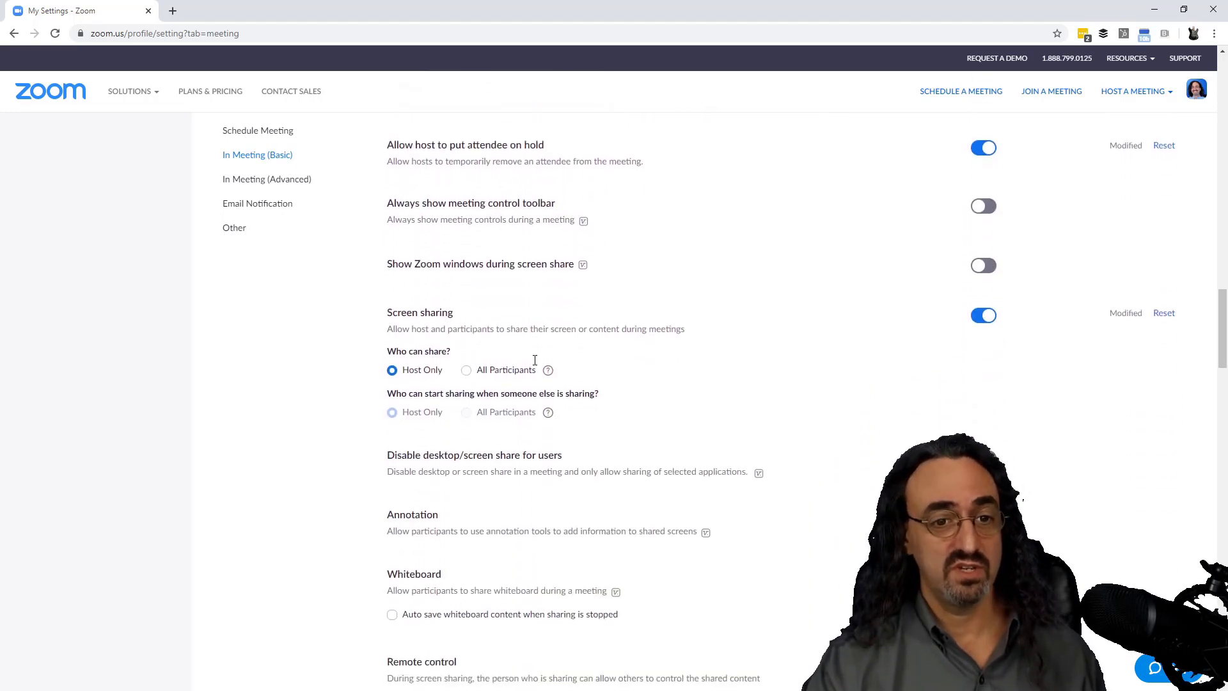
scroll(536, 364, down, 3)
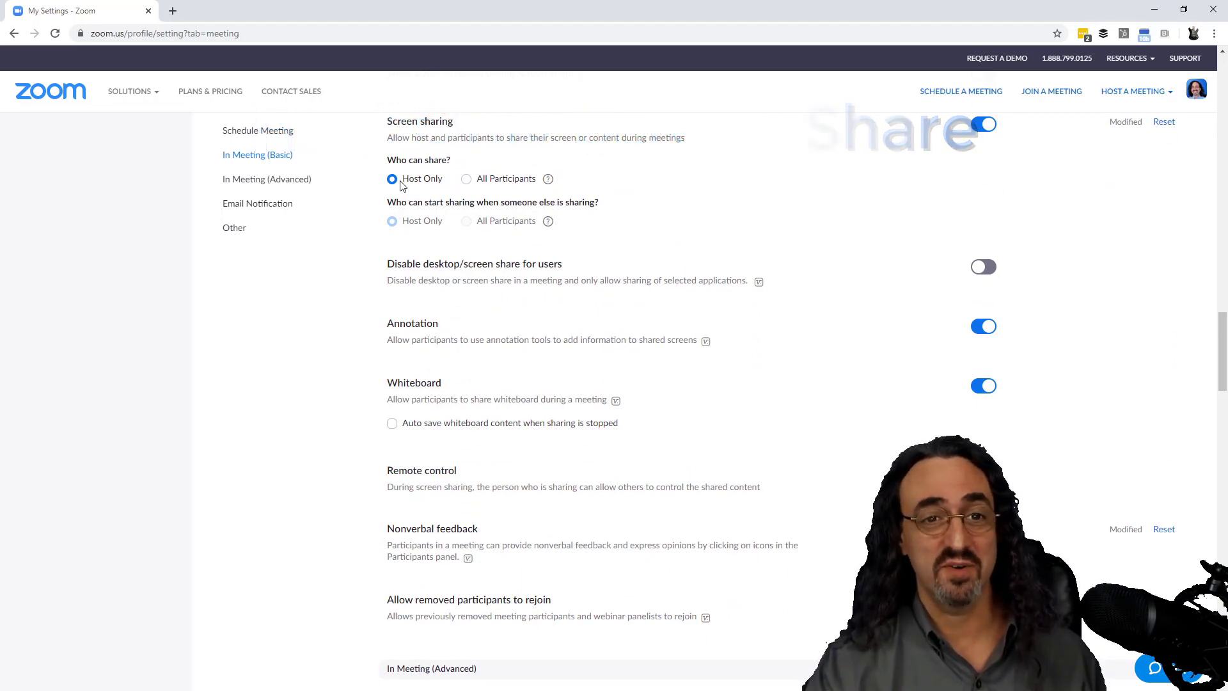
scroll(557, 404, up, 2)
scroll(556, 403, down, 8)
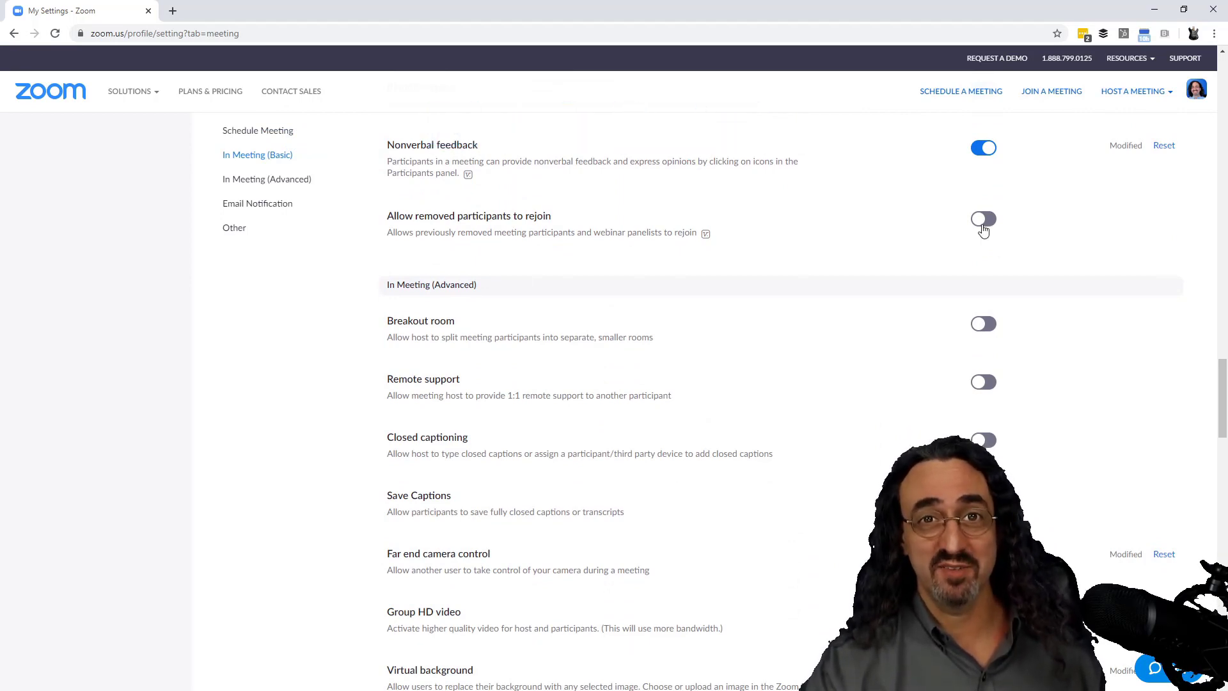
Step: Examine the Waiting room setting under In Meeting (Advanced), including the choice of which participants are placed there
scroll(698, 476, up, 2)
scroll(697, 476, down, 15)
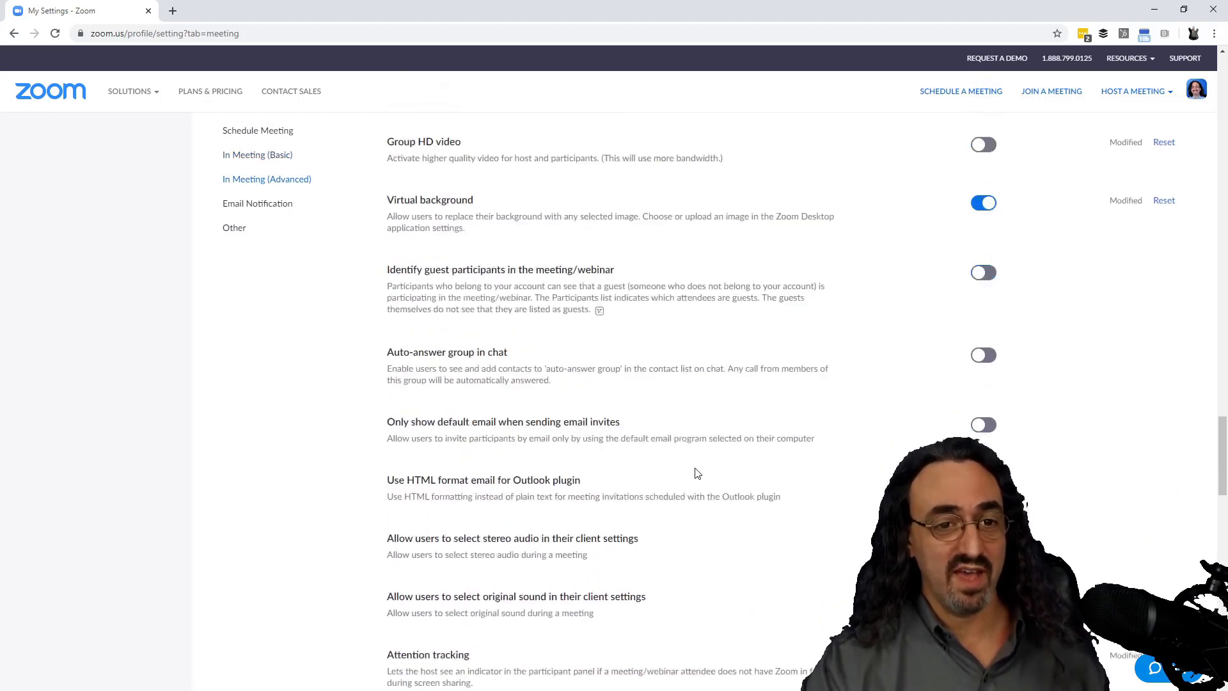
scroll(697, 473, down, 1)
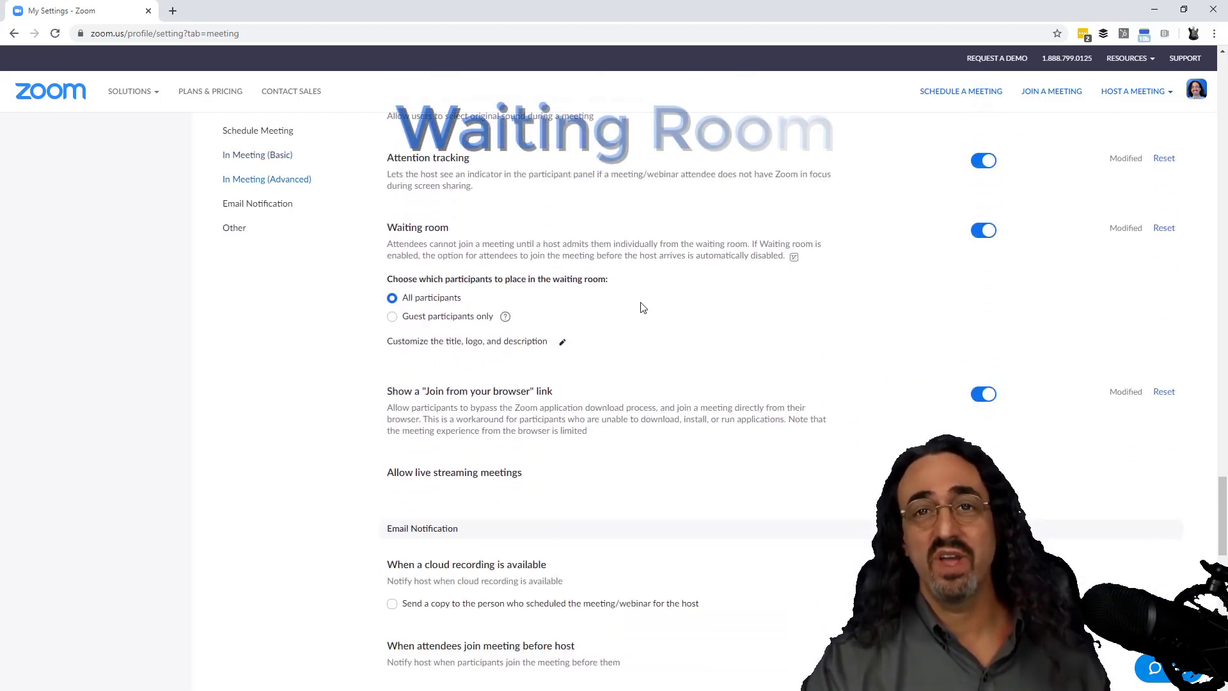